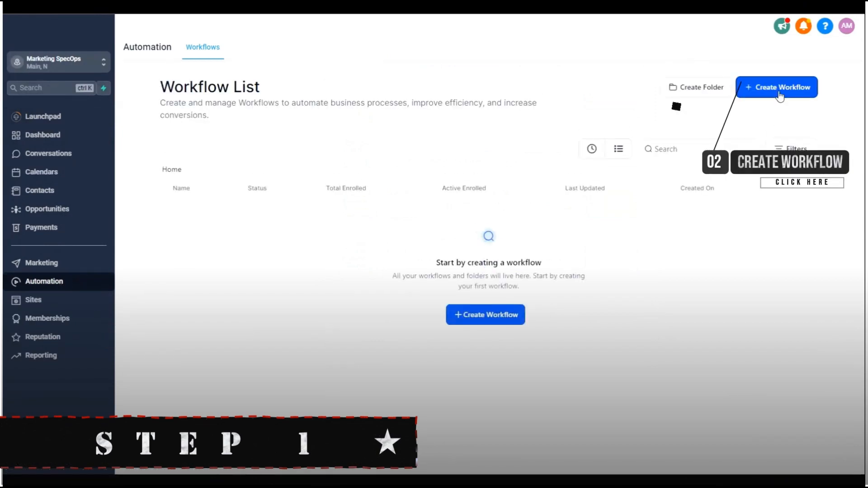
- Start a new workflow from scratch with a Birthday Reminder trigger
left_click(777, 89)
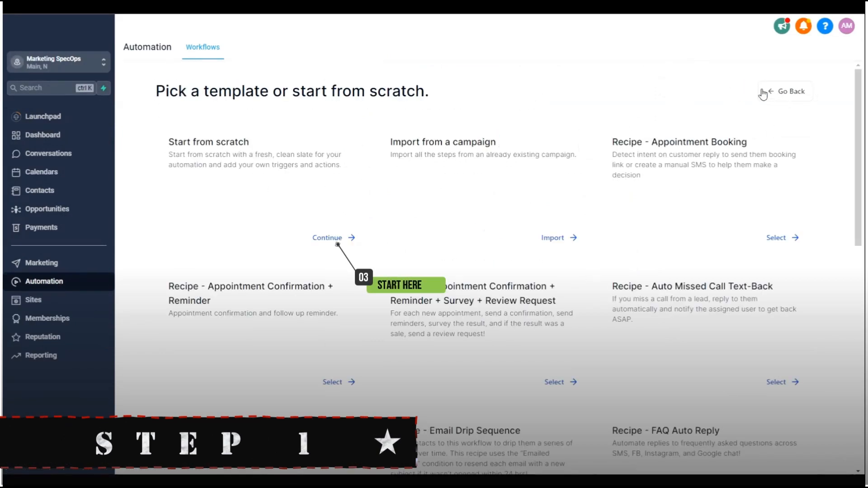
left_click(335, 236)
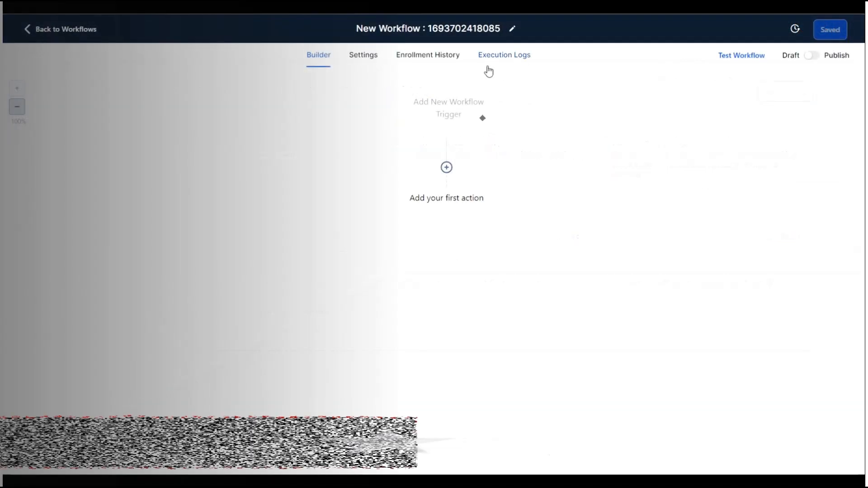
left_click(453, 106)
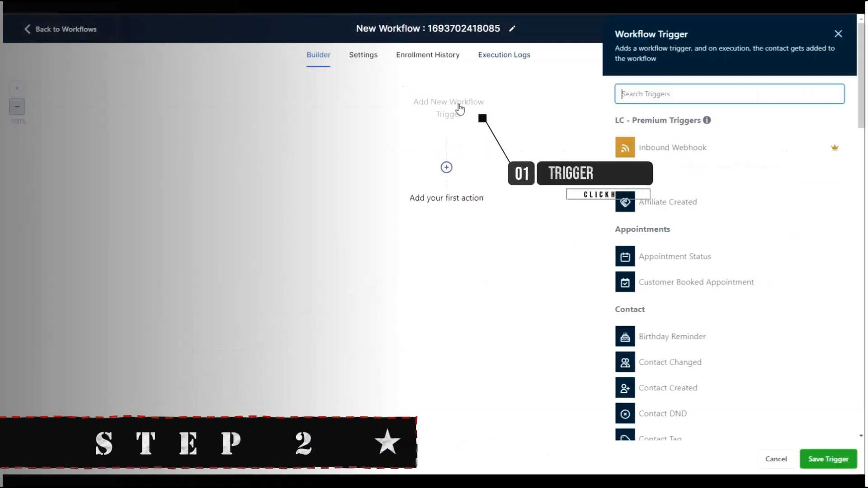
type("Birt")
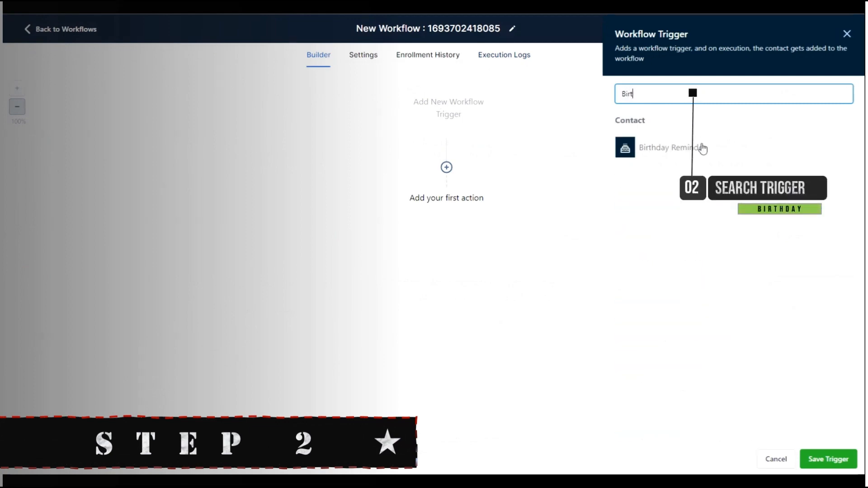
left_click(703, 148)
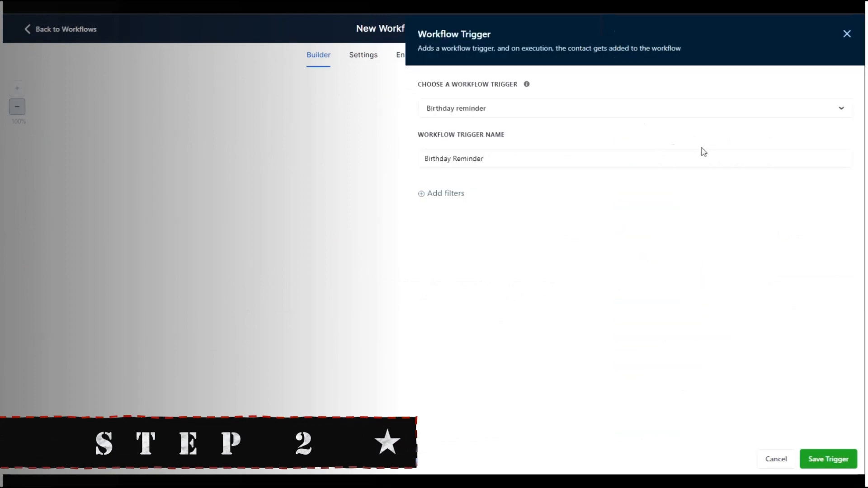
- Filter the trigger to Before no. of days = 1 and save it
left_click(443, 199)
left_click(452, 203)
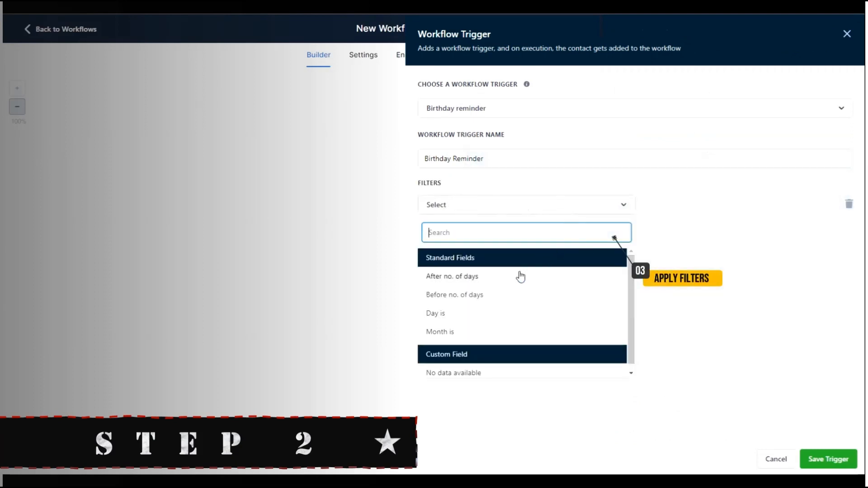
left_click(506, 294)
left_click(685, 206)
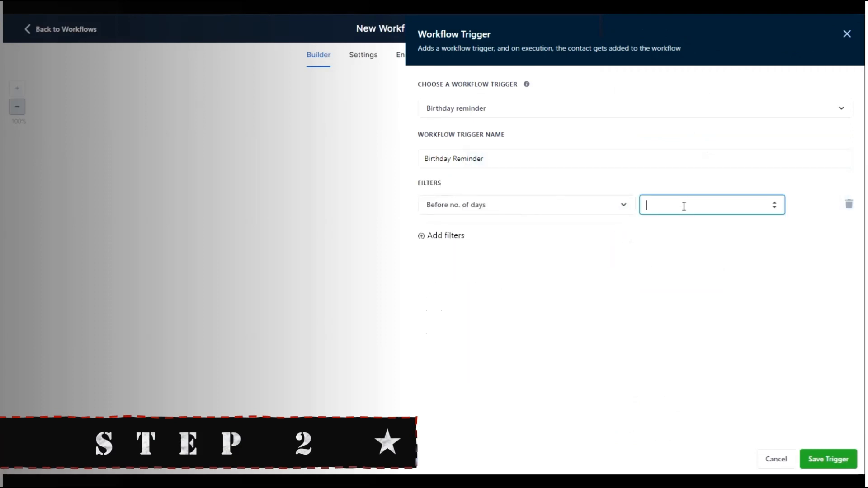
left_click(695, 233)
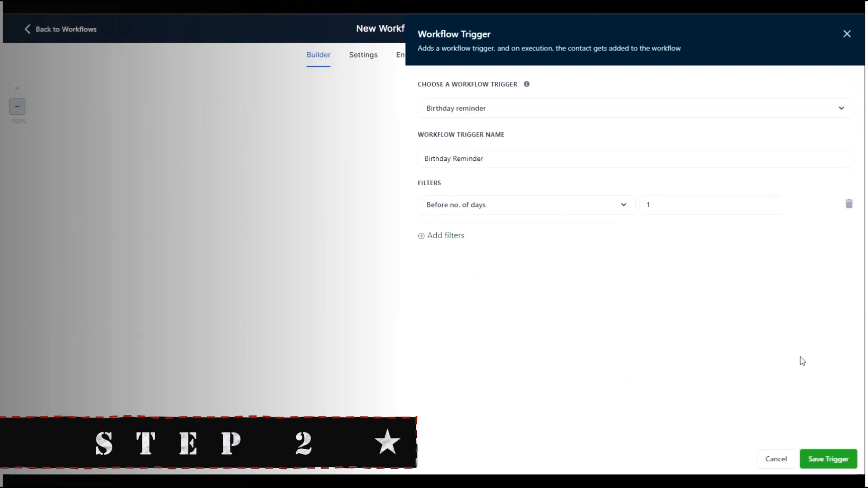
left_click(826, 460)
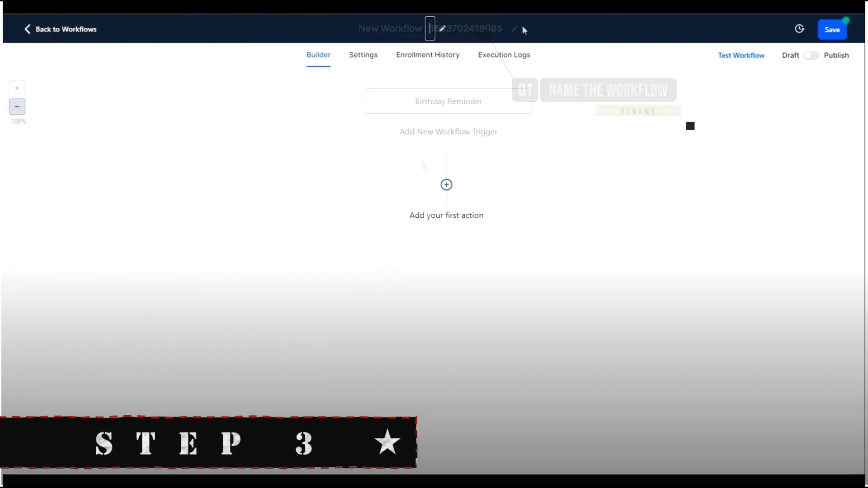
- Name the workflow BDAYCOUPON and add a Send Email action
type("BDAYCOUPON")
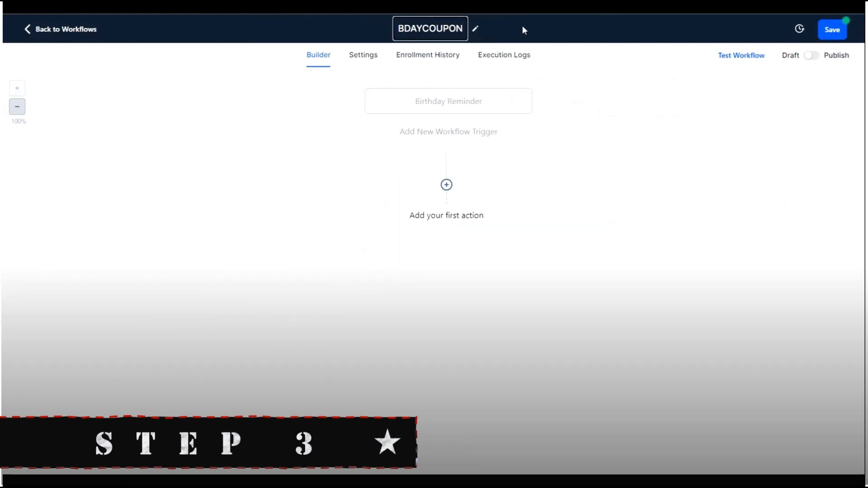
left_click(574, 113)
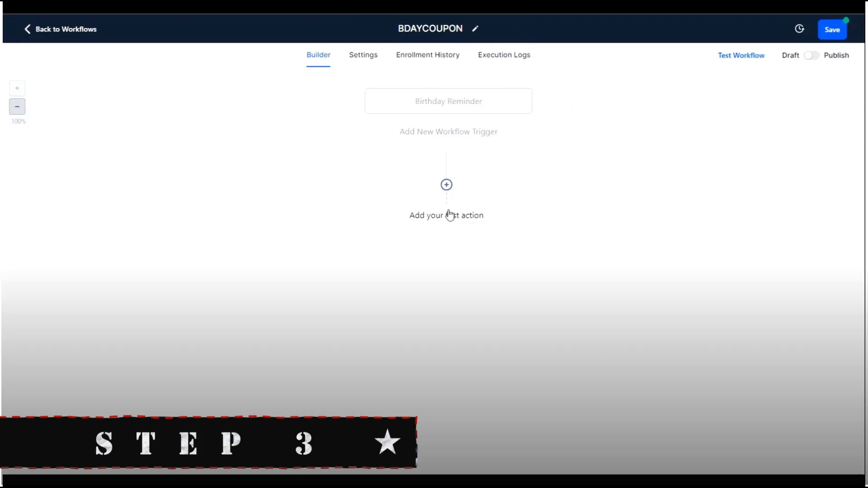
left_click(452, 223)
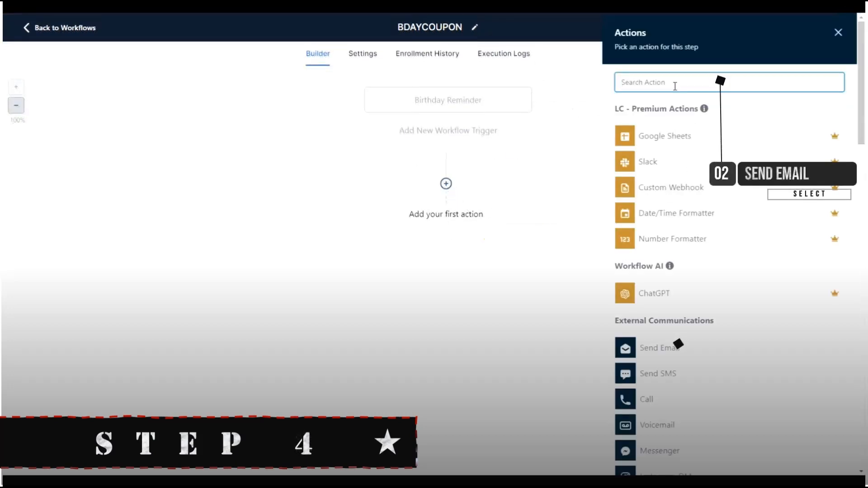
type("sen")
left_click(673, 123)
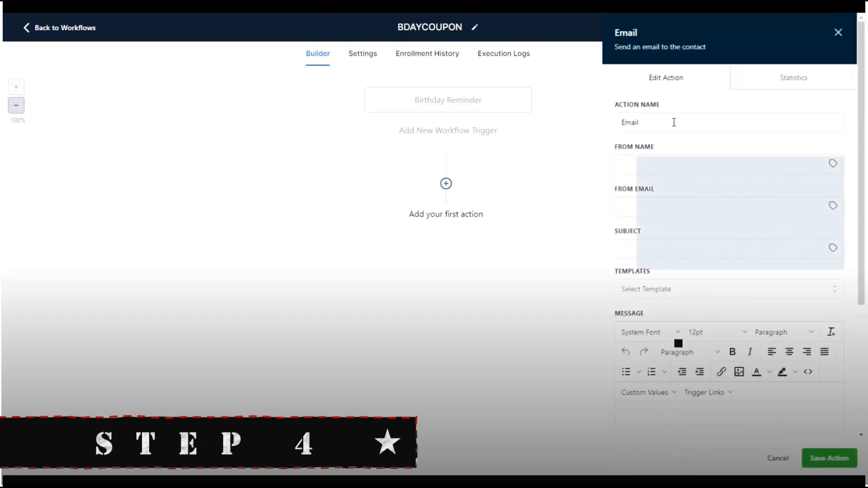
- Set From Name 'Your Cleaning Firm', the sender email, and subject 'Happy Birthday!'
left_click(677, 158)
type("Your Cleaning Firm")
left_click(651, 205)
type("youremail@email.com")
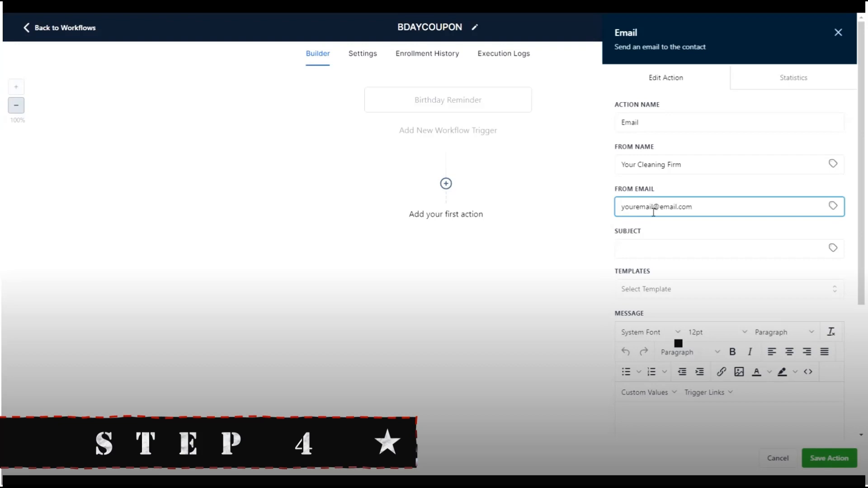
left_click(662, 250)
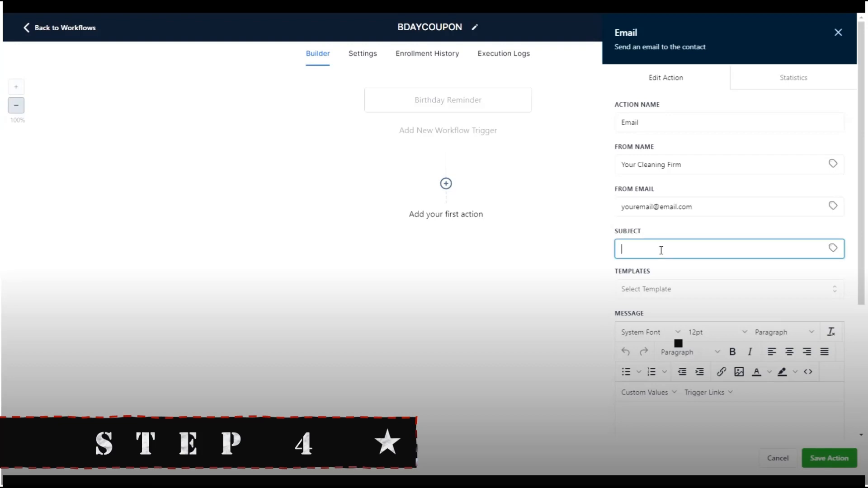
type("Happy Birthday!")
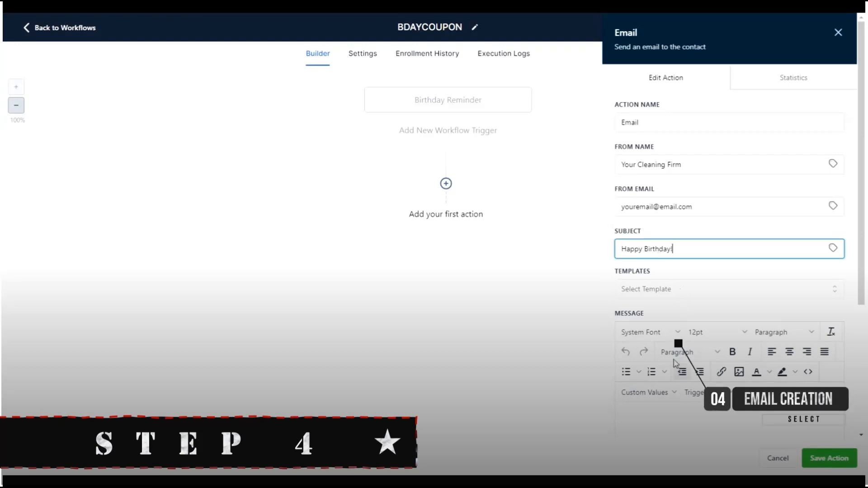
- Skip the email templates and select the birthday message text in the Google Doc
scroll(674, 362, "down", 2)
left_click(696, 191)
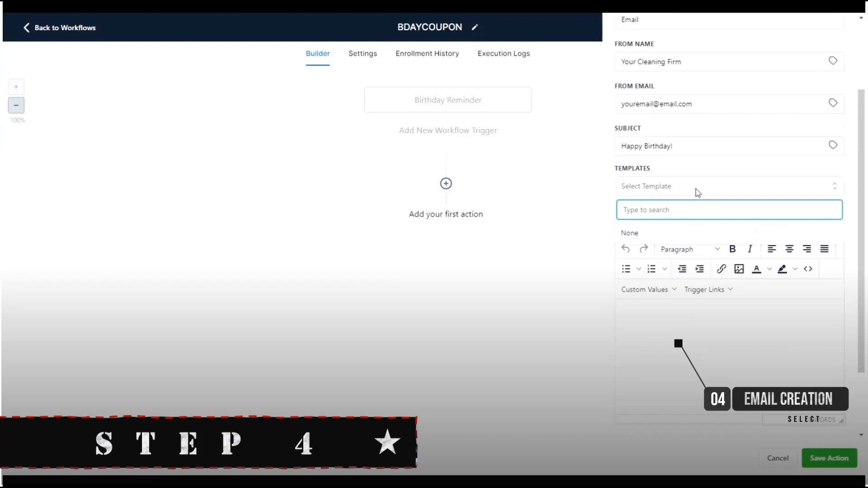
left_click(698, 192)
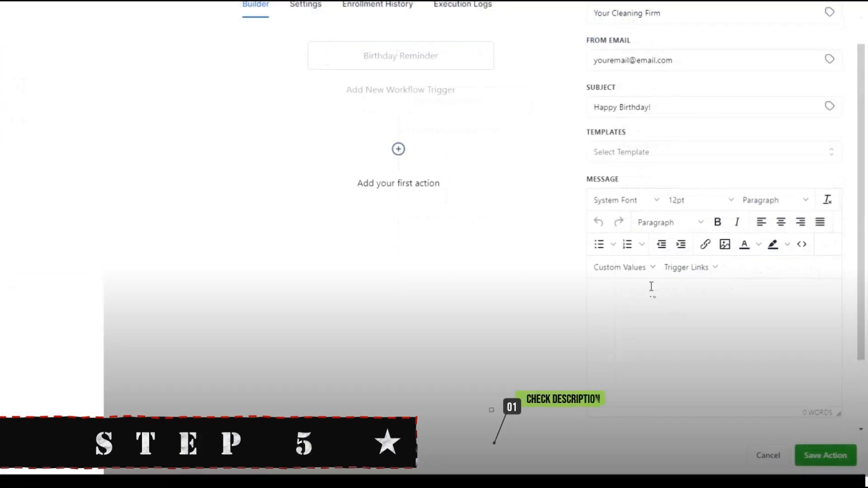
left_click(652, 287)
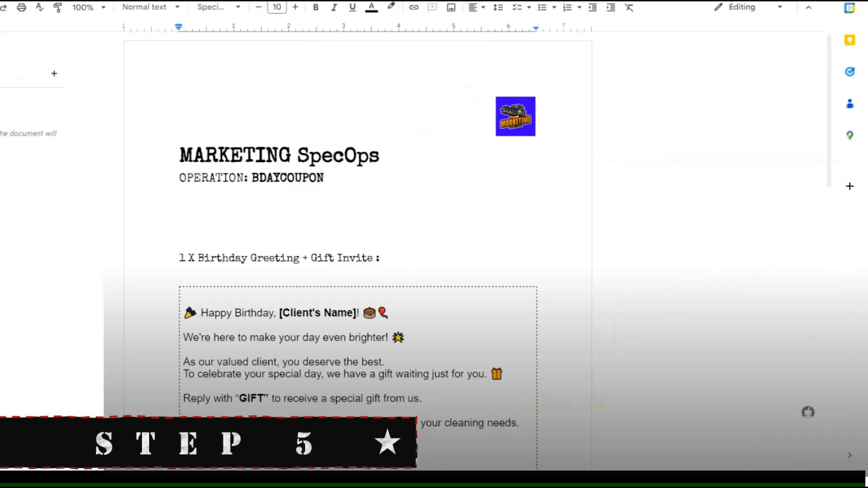
scroll(251, 195, "down", 2)
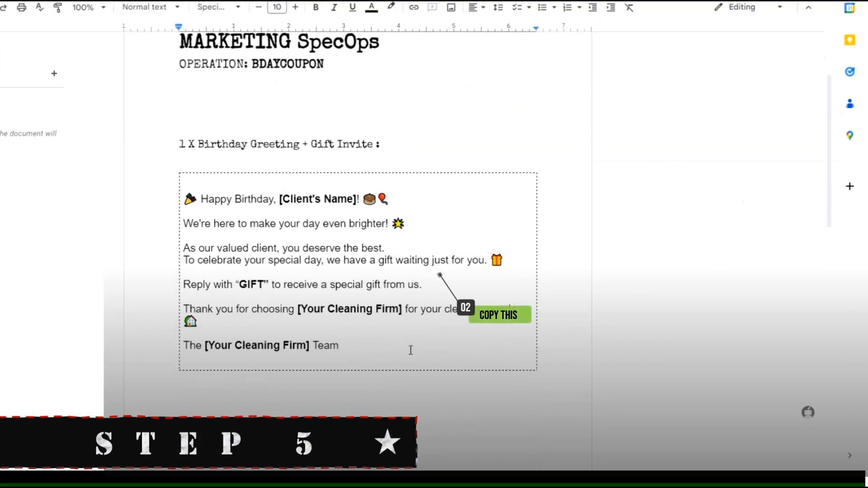
left_click_drag(411, 351, 183, 199)
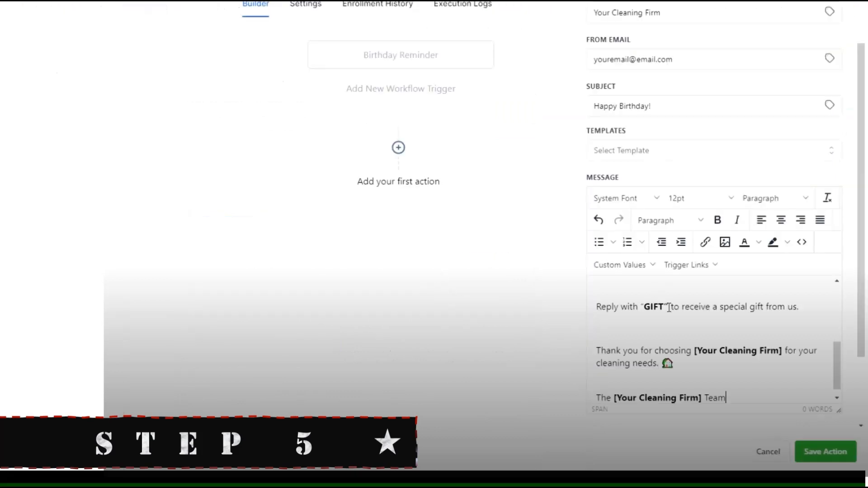
- Replace the [Client's Name] placeholder with the contact's first name field
scroll(645, 298, "up", 5)
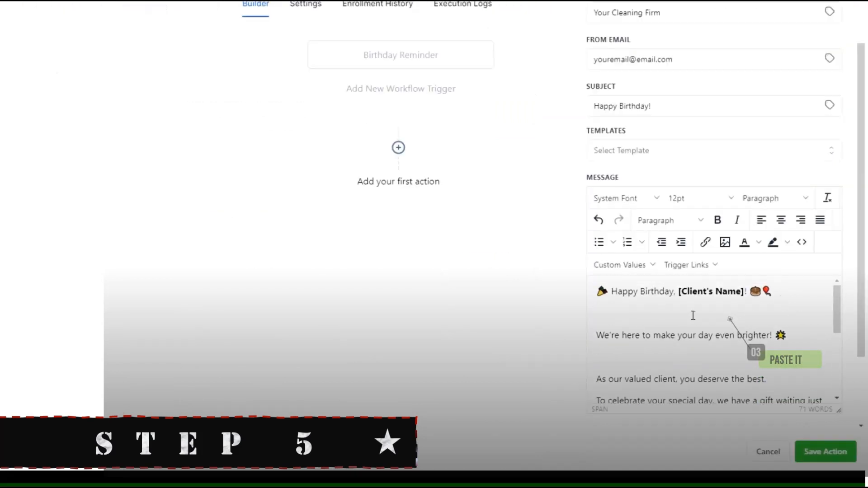
left_click_drag(680, 293, 744, 293)
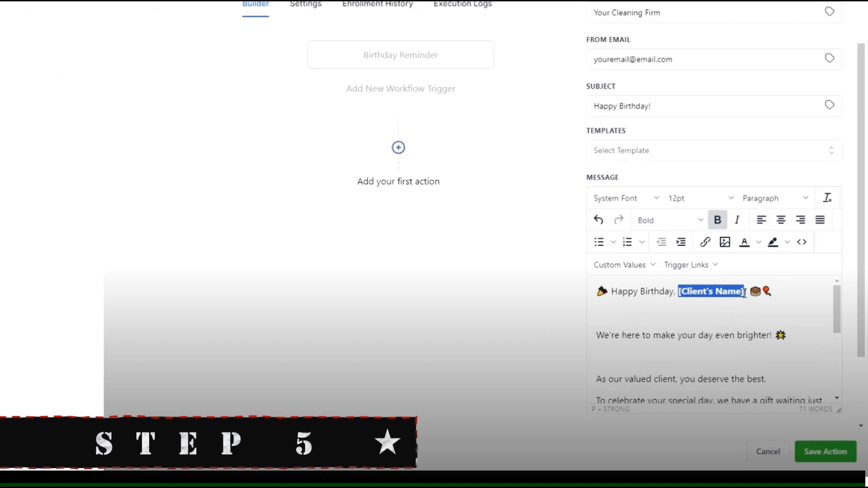
left_click(647, 270)
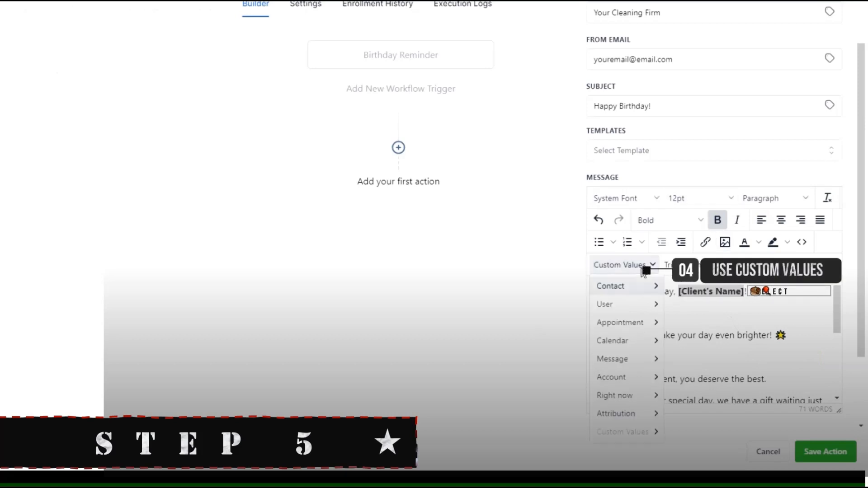
mouse_move(641, 289)
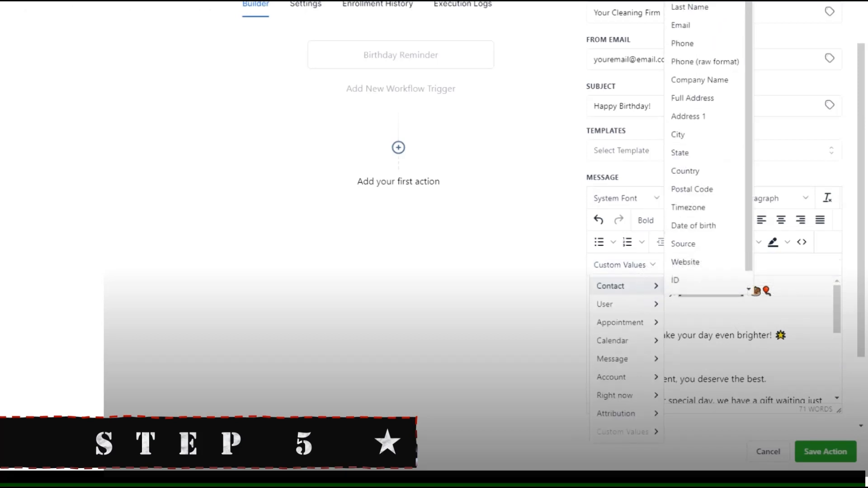
left_click(690, 1)
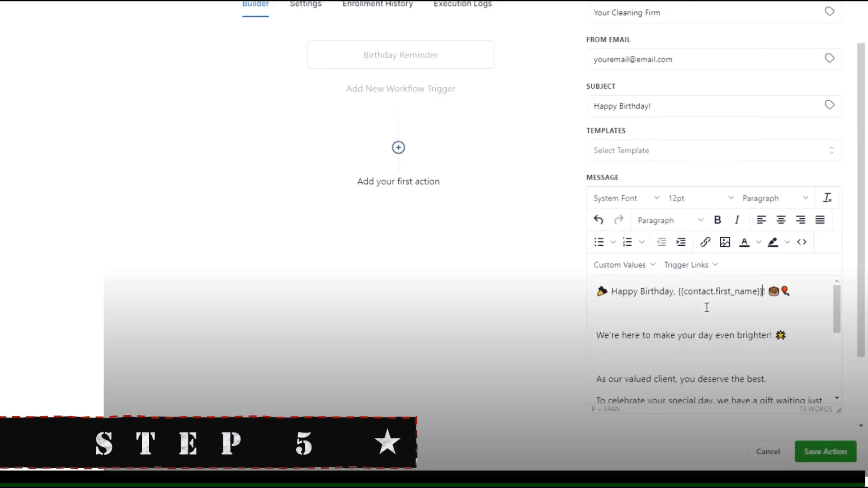
- Delete the blank lines between the paragraphs of the birthday message
left_click(660, 317)
key("Delete")
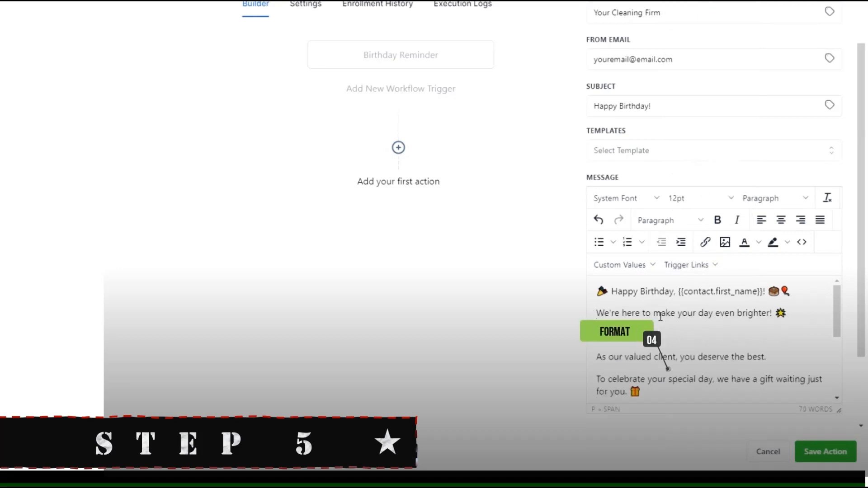
left_click(656, 327)
key("Delete")
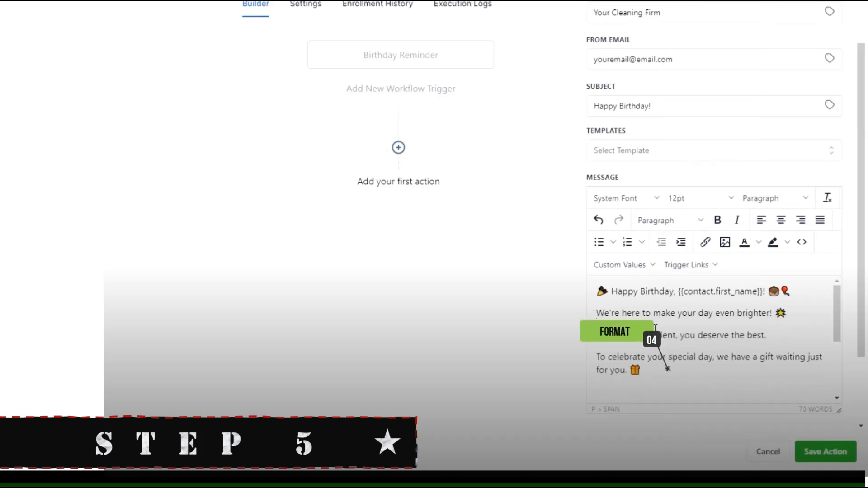
scroll(656, 328, "down", 1)
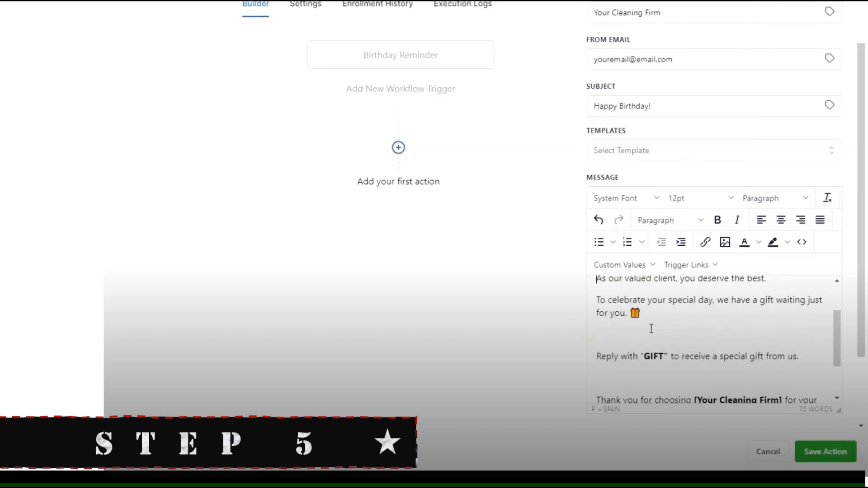
key("Delete")
scroll(668, 333, "down", 1)
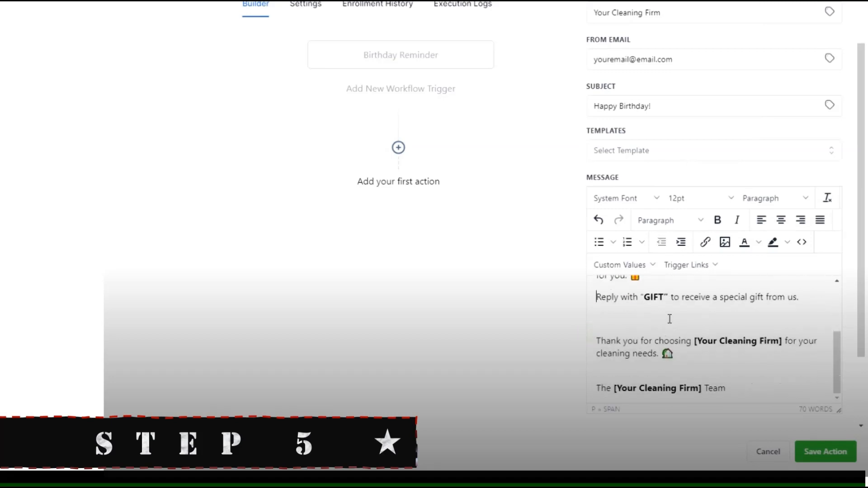
left_click(669, 317)
key("Delete")
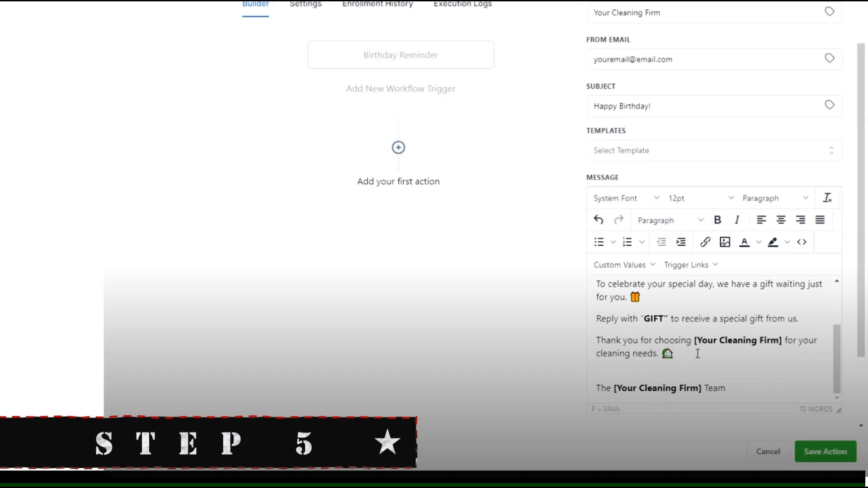
scroll(698, 353, "up", 2)
- Bold the Happy Birthday greeting line and save the Email action
left_click_drag(597, 291, 805, 292)
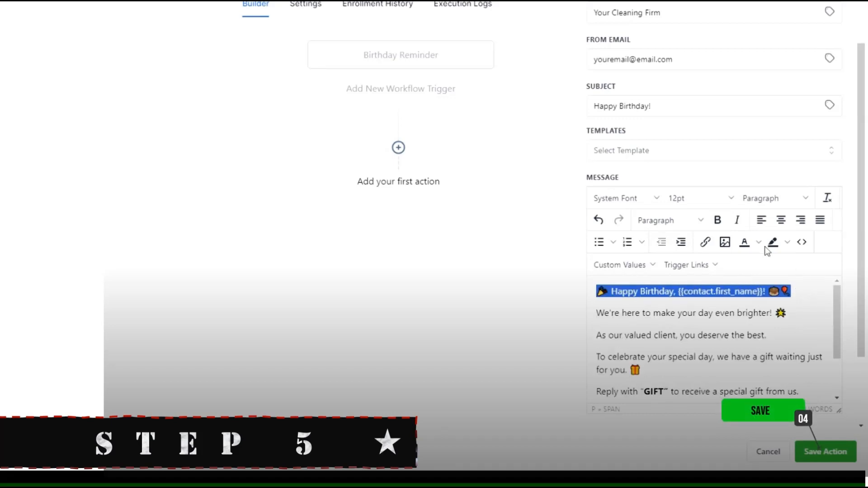
left_click(718, 221)
left_click(720, 336)
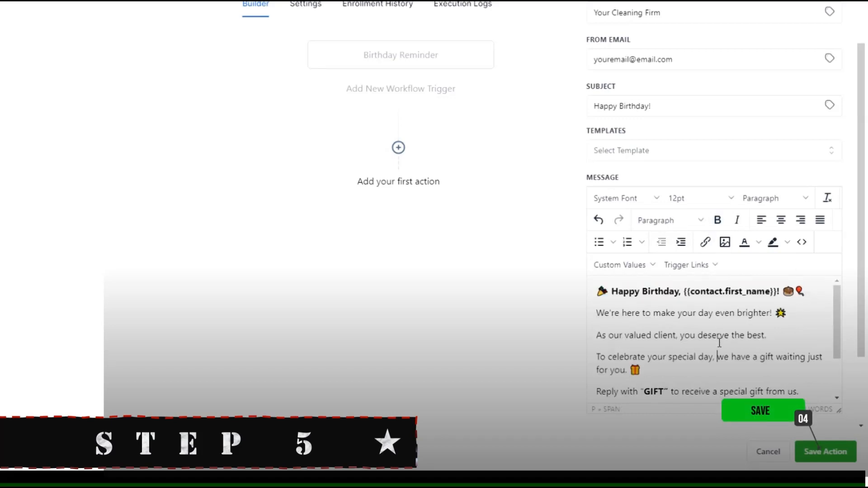
left_click(841, 448)
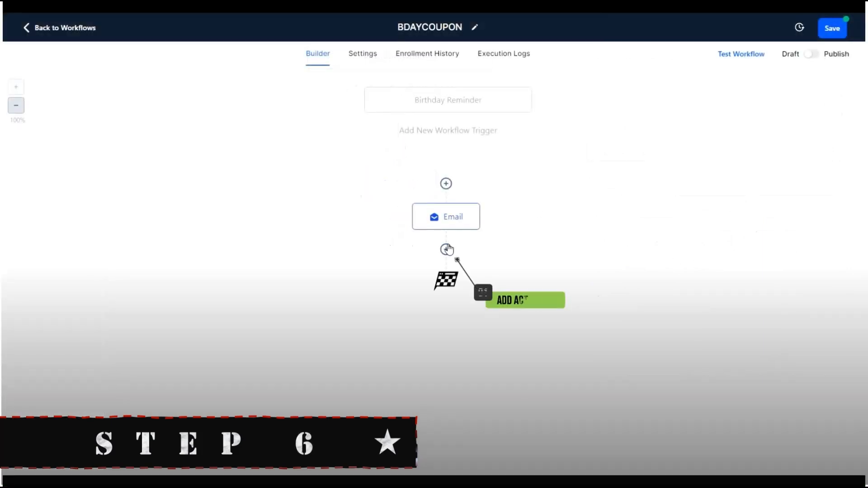
- Add a Wait step after the Email named 'Wait for Client to Reply with GIFT'
left_click(447, 252)
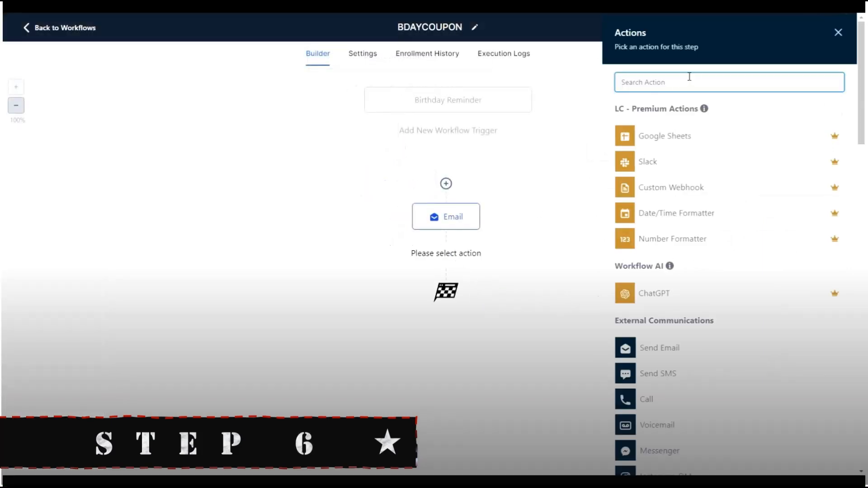
type("wait")
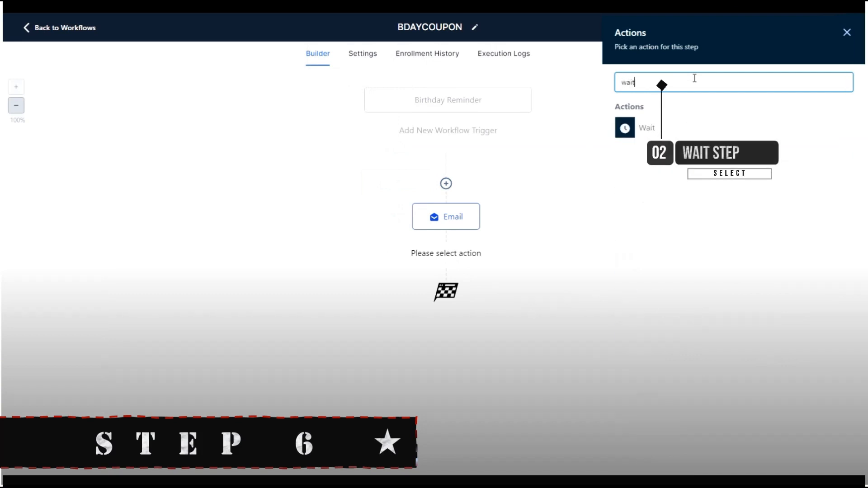
left_click(665, 130)
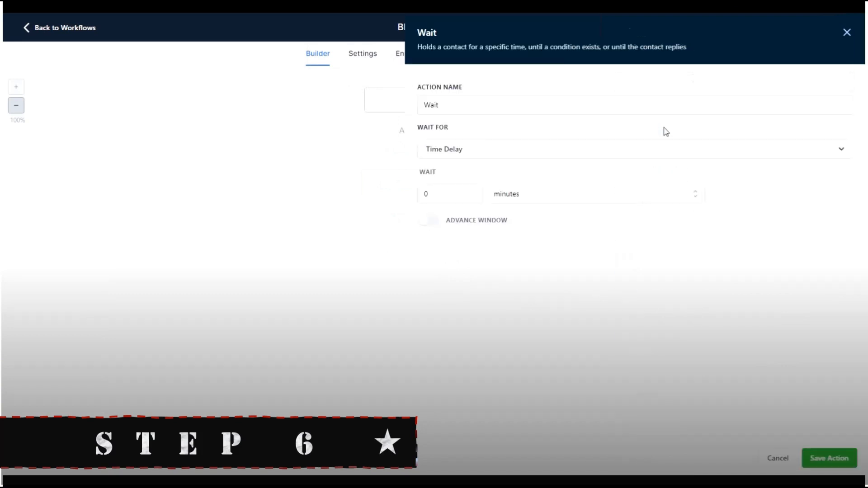
left_click(497, 101)
type("for Client to Reply with GIFT")
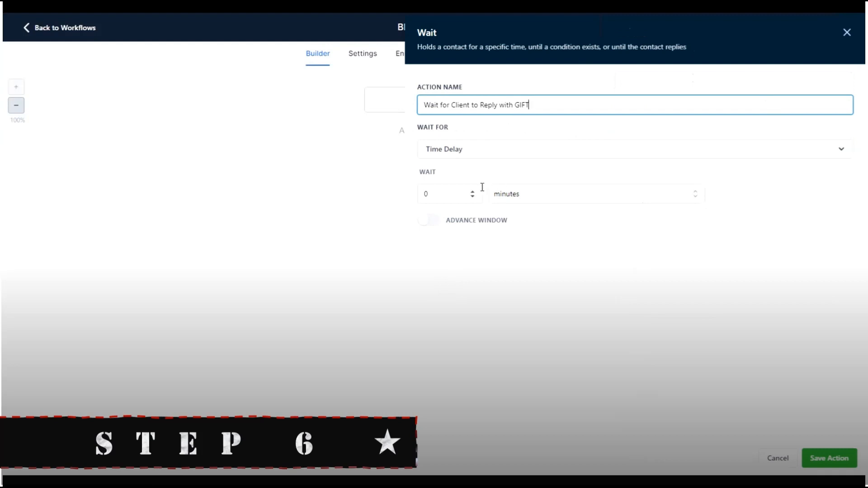
- Set the wait to a Contact Reply on the Email step
left_click(500, 154)
scroll(519, 213, "down", 3)
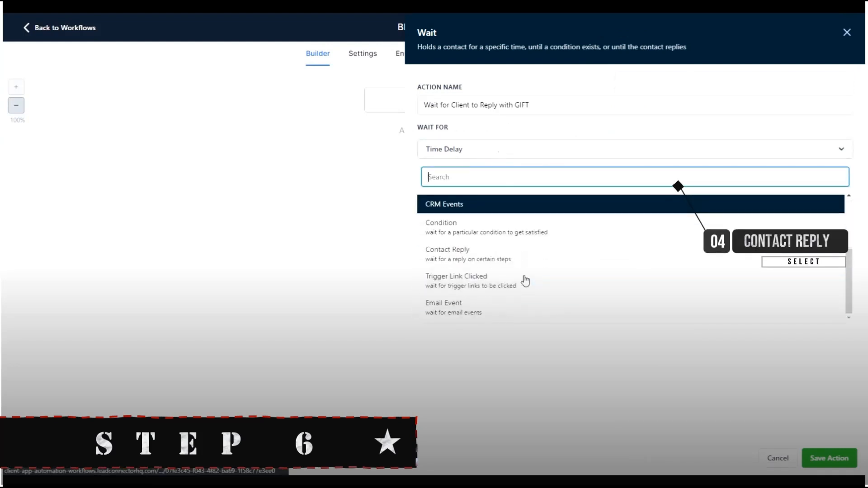
left_click(520, 258)
left_click(457, 194)
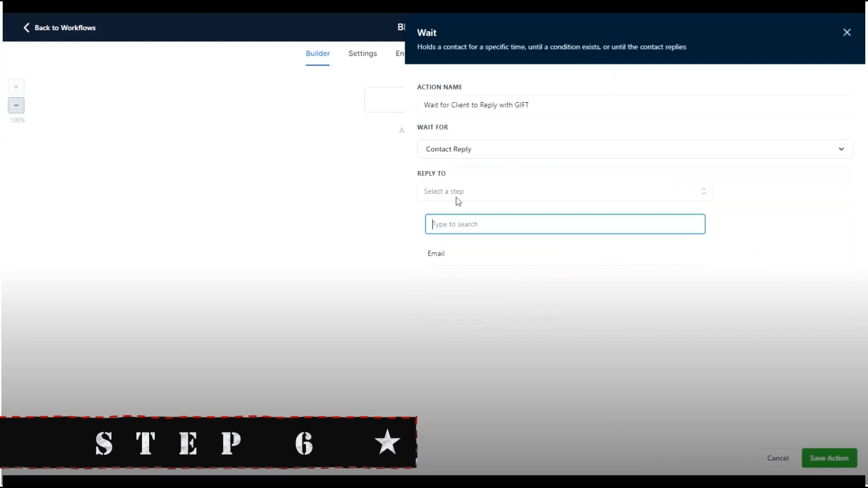
left_click(464, 254)
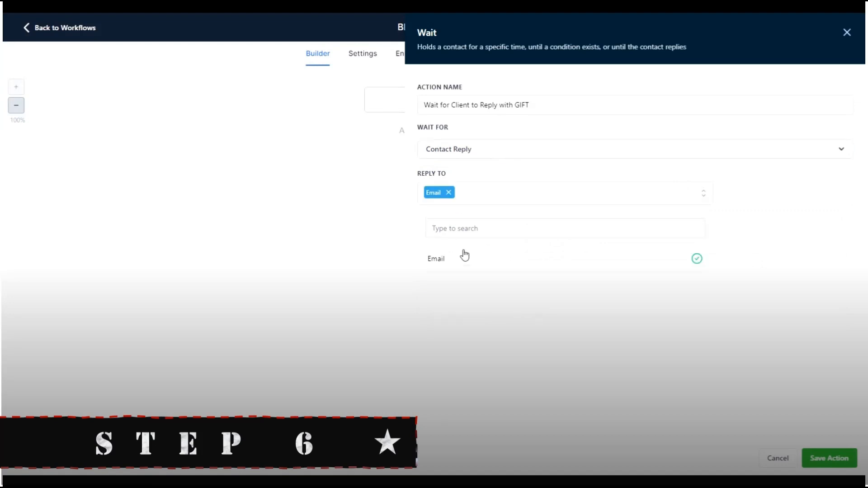
left_click(490, 280)
- Enable a 24-hour timeout on the wait and save it
left_click(429, 243)
left_click(452, 263)
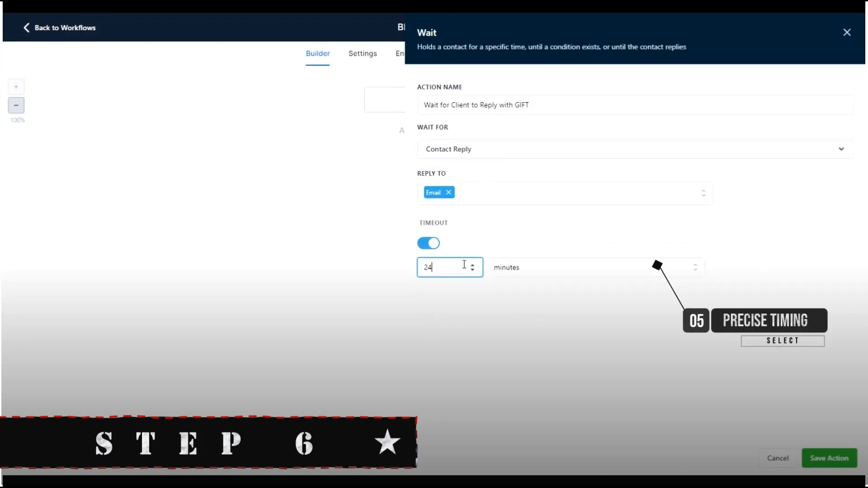
left_click(552, 275)
left_click(556, 309)
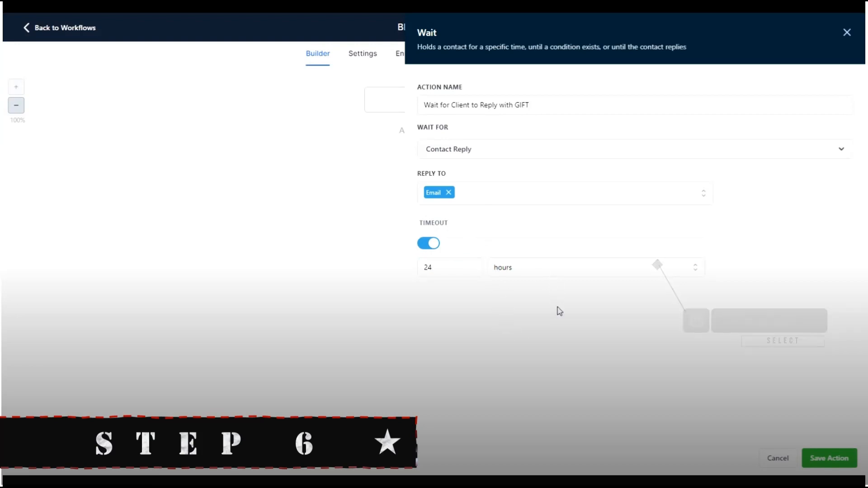
left_click(831, 458)
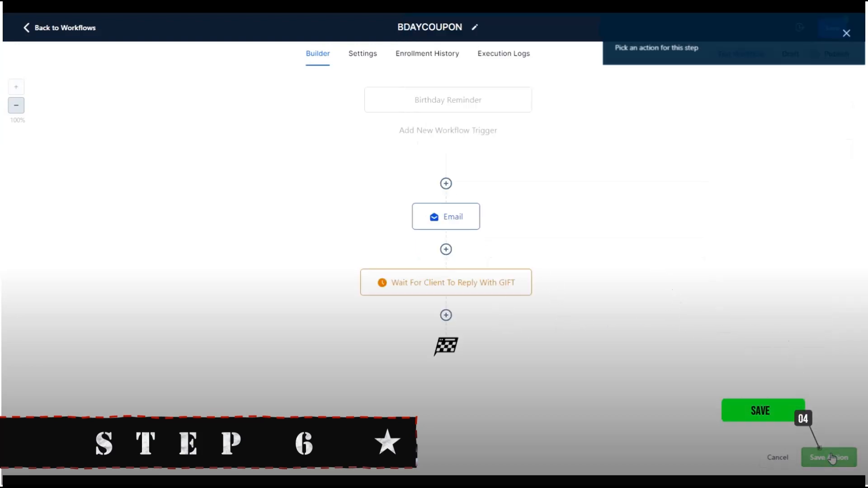
- Add an If/Else named 'Did Client Reply with GIFT?' with branch 'Replied With GIFT'
left_click(446, 316)
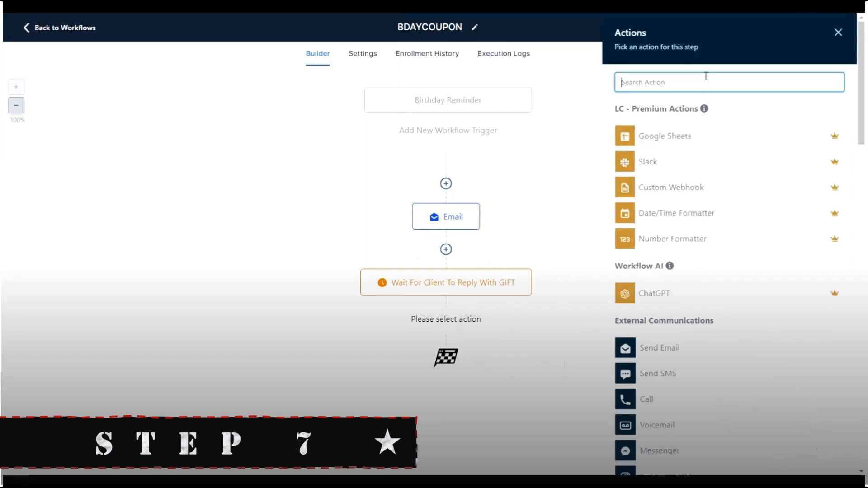
type("if")
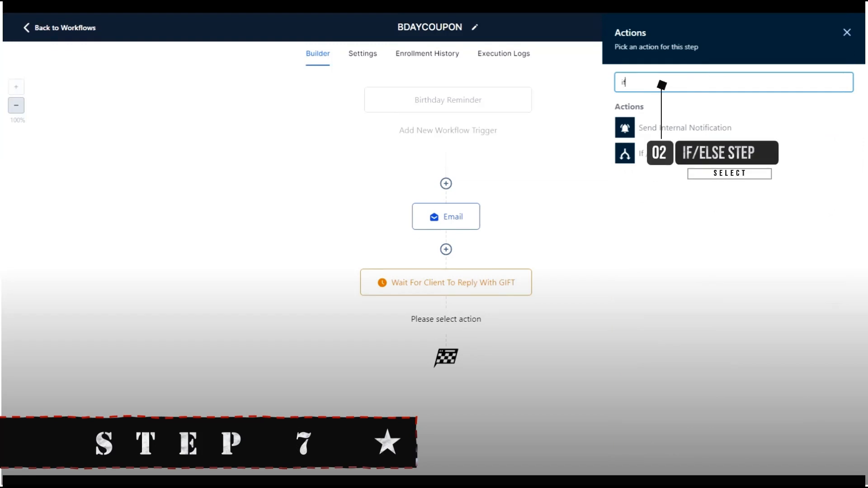
left_click(642, 153)
left_click(520, 106)
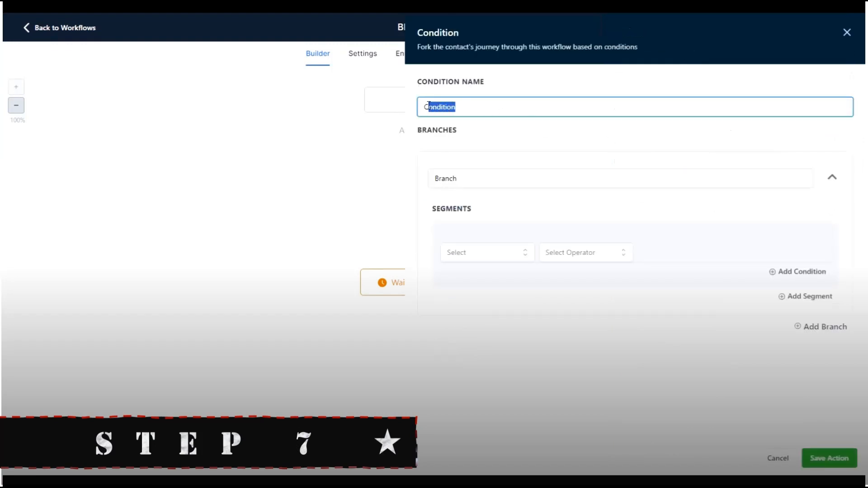
left_click_drag(429, 105, 424, 106)
type("Did Client Reply with ")
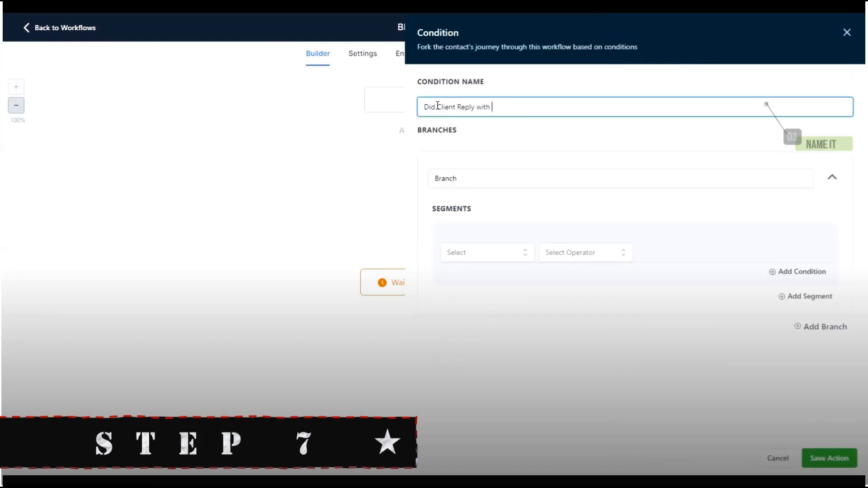
type("Gl")
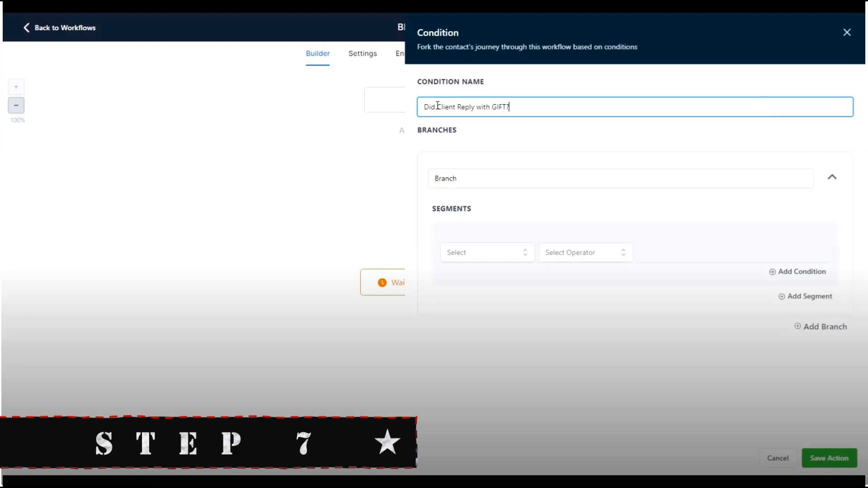
left_click_drag(485, 184, 437, 183)
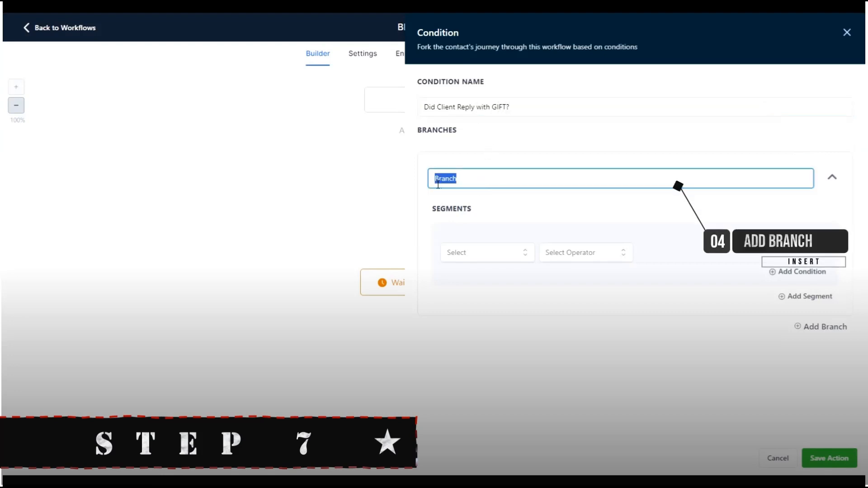
type("Replied with GIFT")
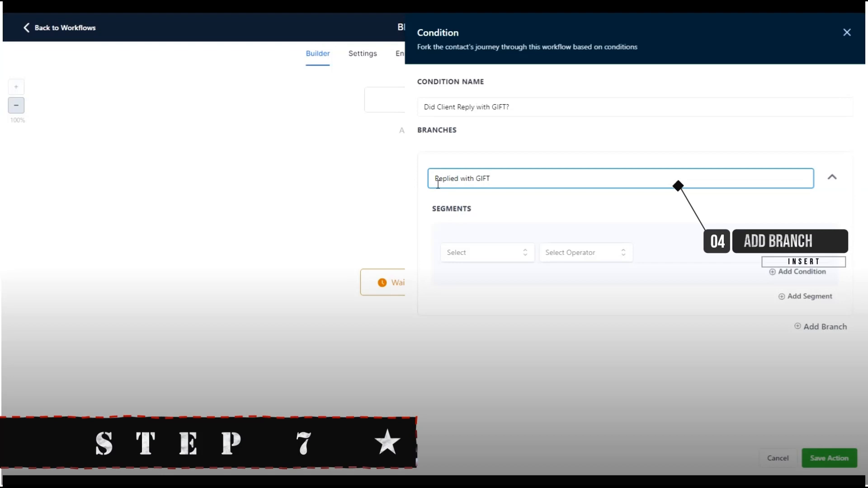
- Make the branch test Replied message Contains GIFT and save the condition
left_click(511, 251)
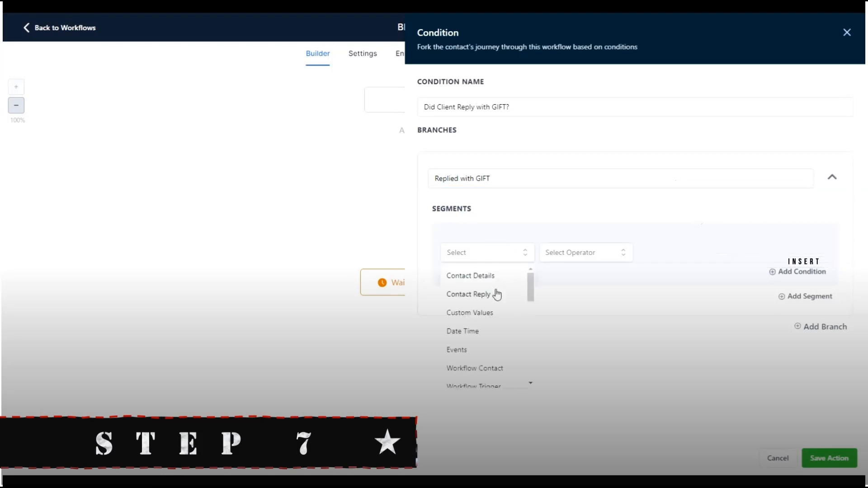
left_click(469, 295)
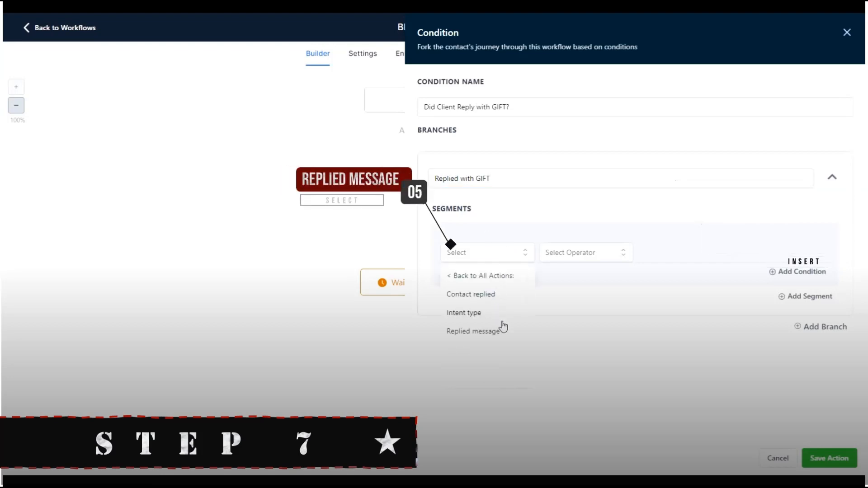
left_click(503, 331)
left_click(595, 254)
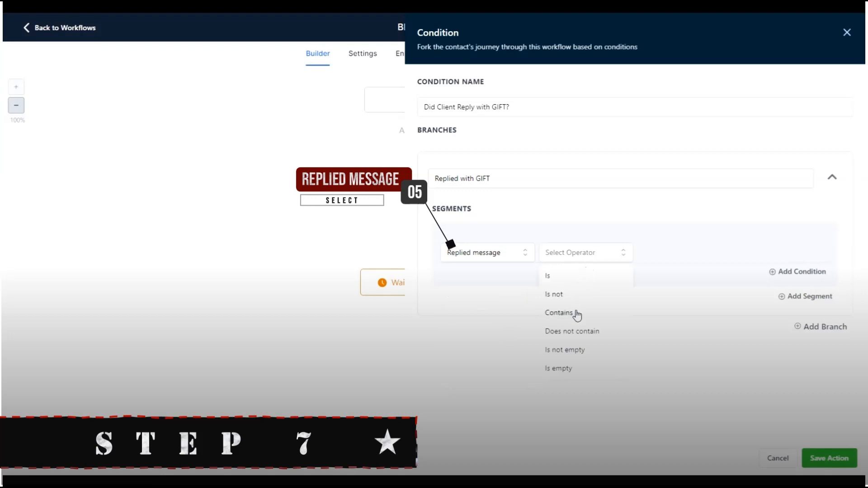
left_click(577, 313)
left_click(680, 247)
type("GI")
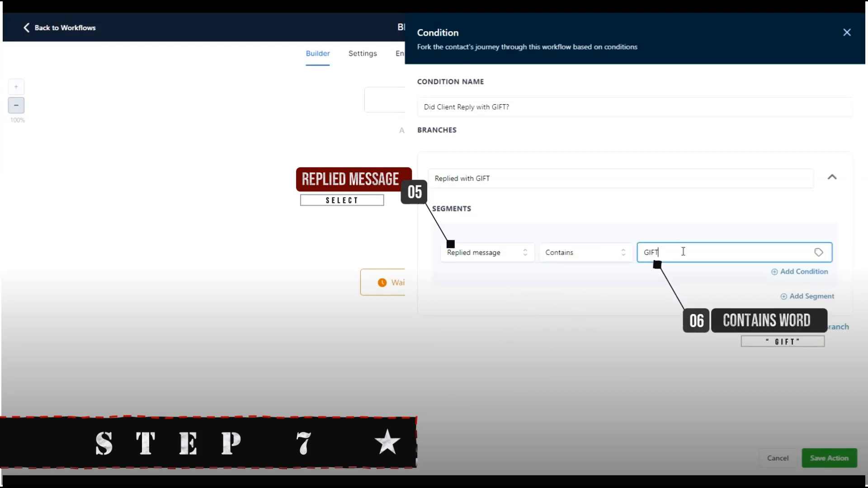
type("FT")
left_click(829, 458)
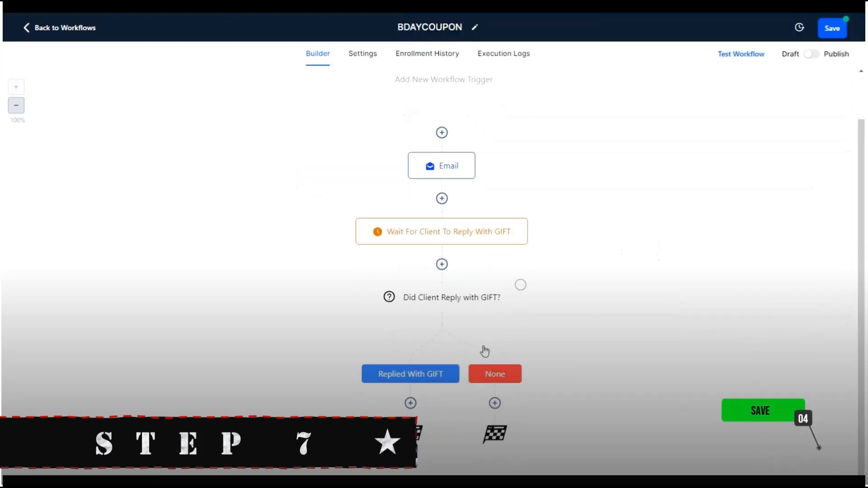
- Add a Send Email step under the Replied With GIFT branch
left_click(410, 403)
type("se")
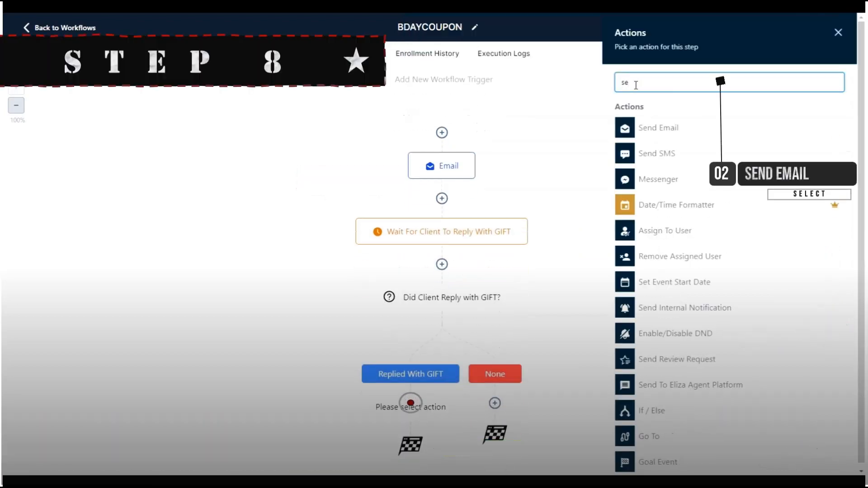
type("n")
left_click(684, 128)
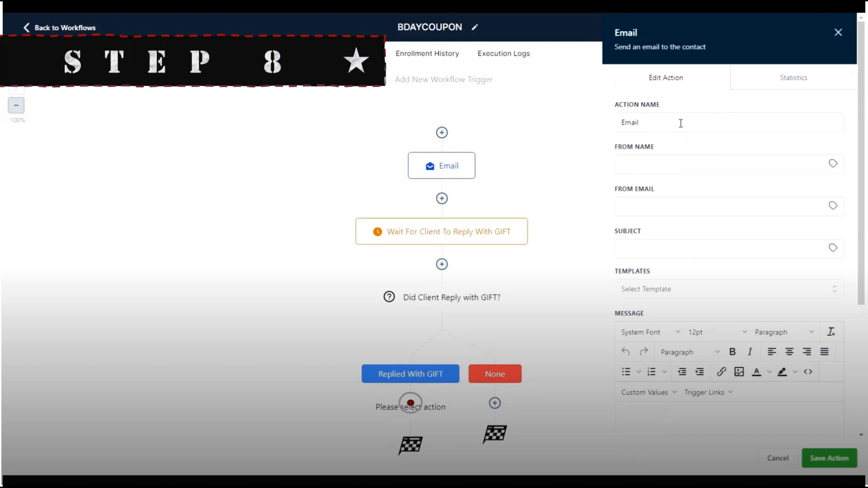
left_click(682, 123)
- Set From Name 'Your Cleaning Firm', the sender email, and subject 'Here's your GIFT!'
left_click(666, 162)
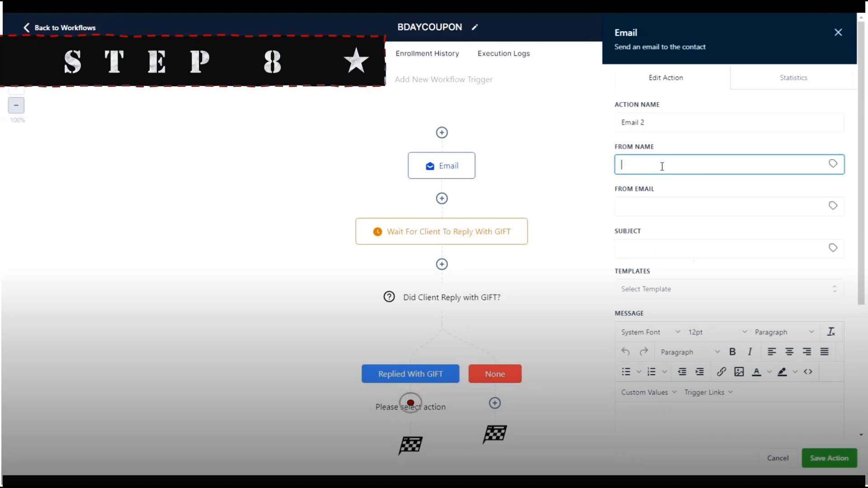
type("Your Cleaning Firm")
left_click(655, 208)
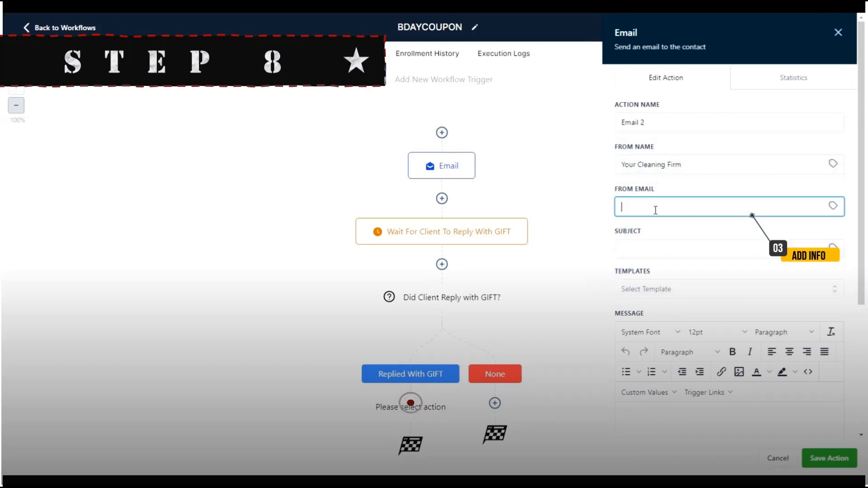
type("youremail@email.com")
left_click(674, 252)
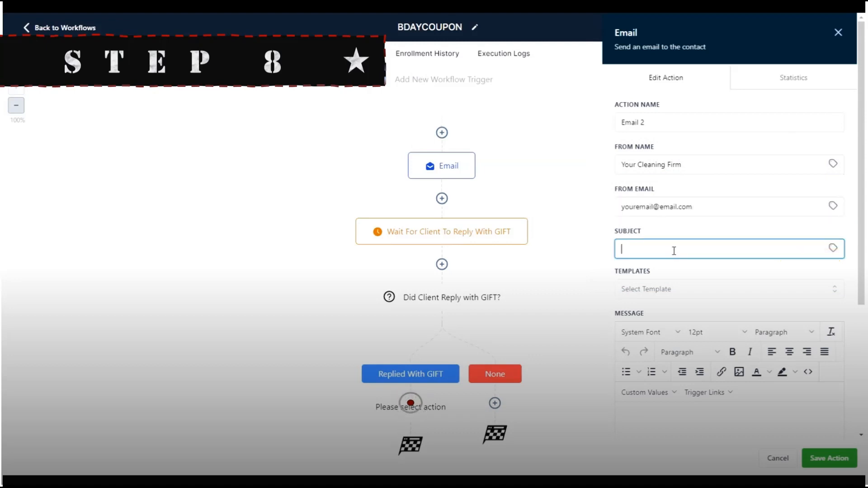
type("Here's your GIFT!")
- Copy the coupon email text from the Google Doc into the gift email
scroll(672, 252, "down", 3)
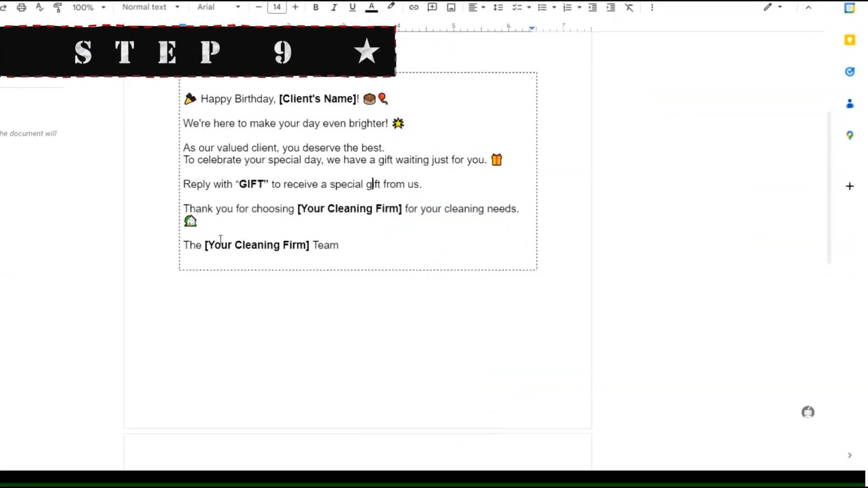
scroll(226, 239, "down", 10)
left_click_drag(186, 128, 387, 278)
key("ctrl+c")
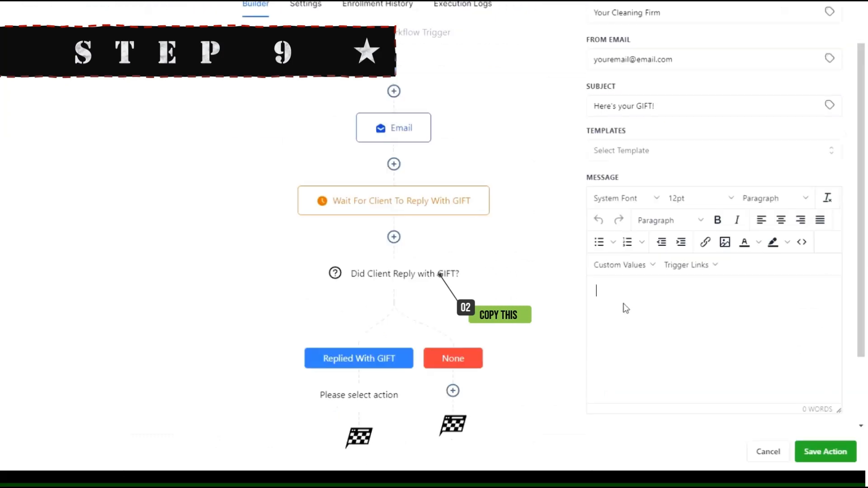
key("ctrl+v")
- Delete the [Client's Name] placeholder after 'Hey' in the gift message
scroll(643, 320, "up", 6)
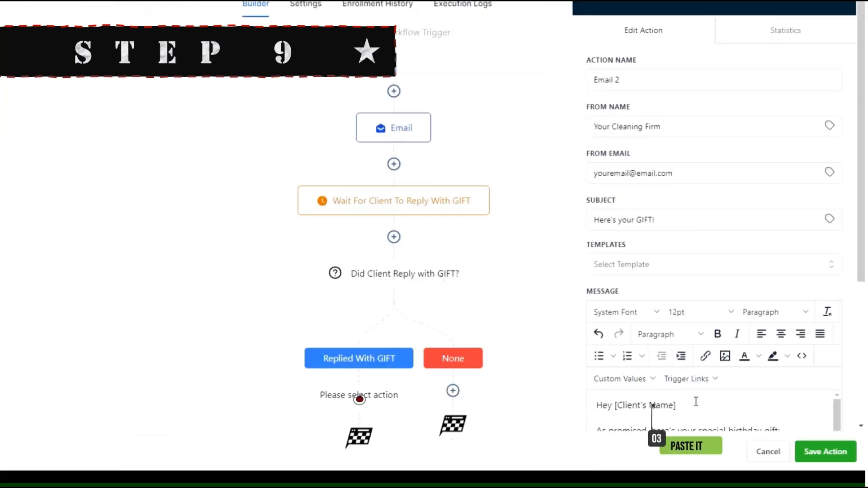
scroll(692, 401, "down", 3)
scroll(713, 409, "up", 3)
scroll(719, 411, "down", 5)
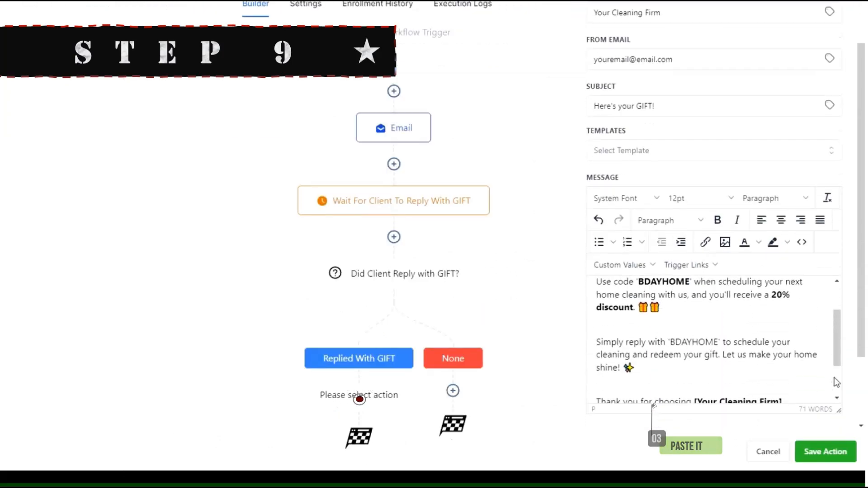
scroll(742, 357, "up", 5)
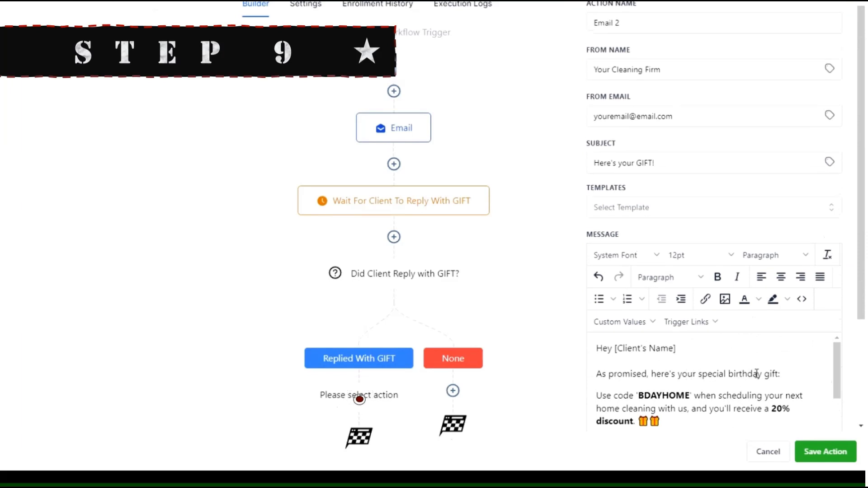
scroll(683, 405, "down", 3)
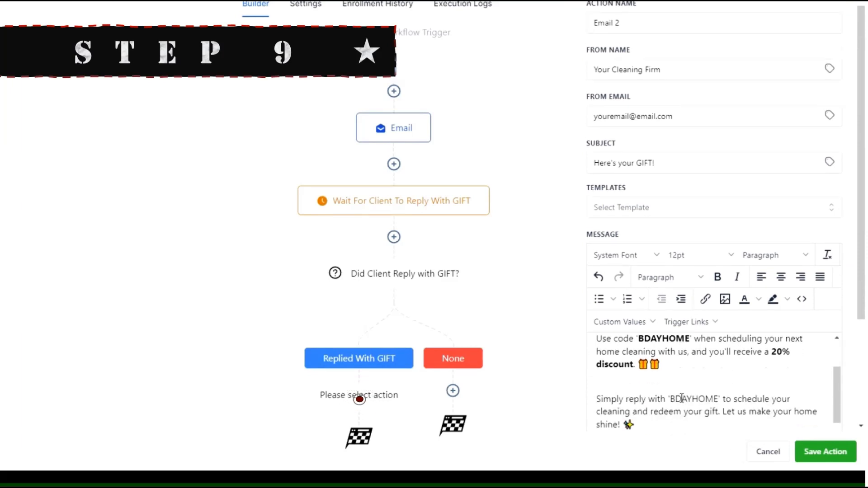
scroll(683, 405, "up", 3)
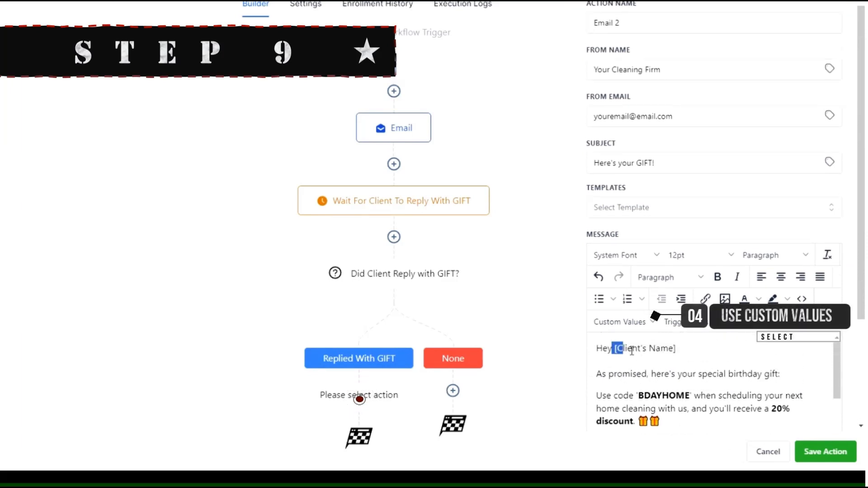
left_click_drag(632, 351, 677, 349)
key("BackSpace")
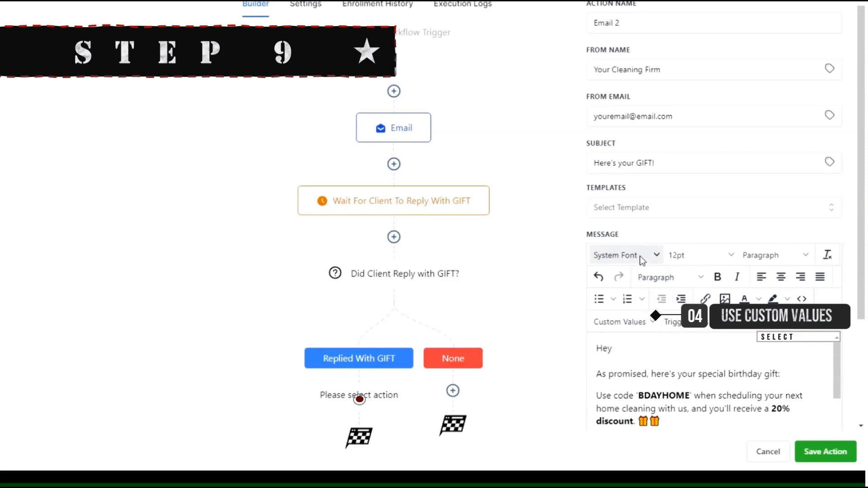
- Insert the Contact First Name custom value there and save Email 2
left_click(640, 323)
mouse_move(624, 180)
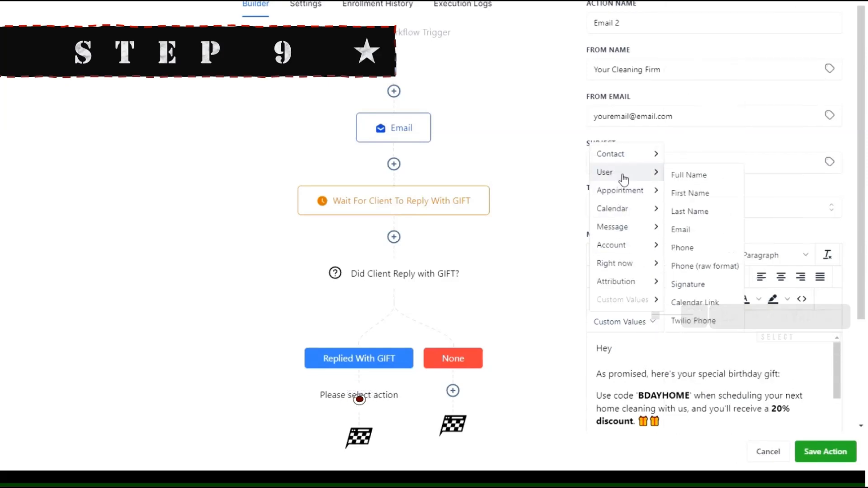
mouse_move(630, 155)
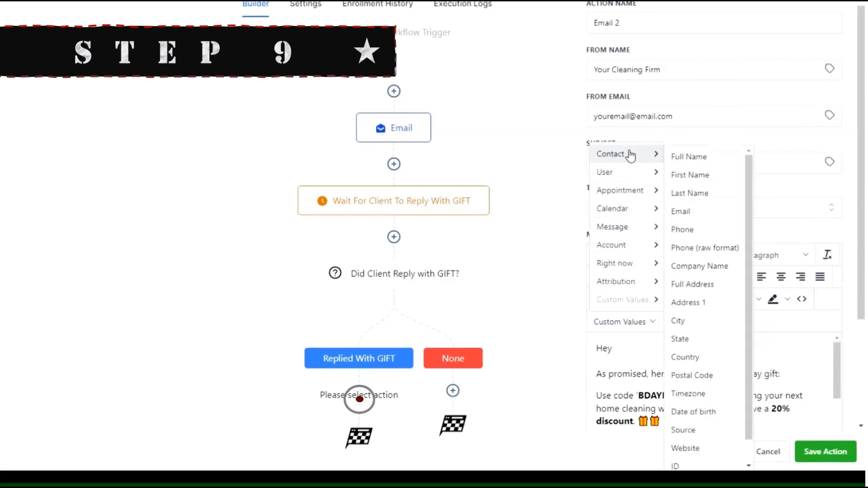
left_click(714, 176)
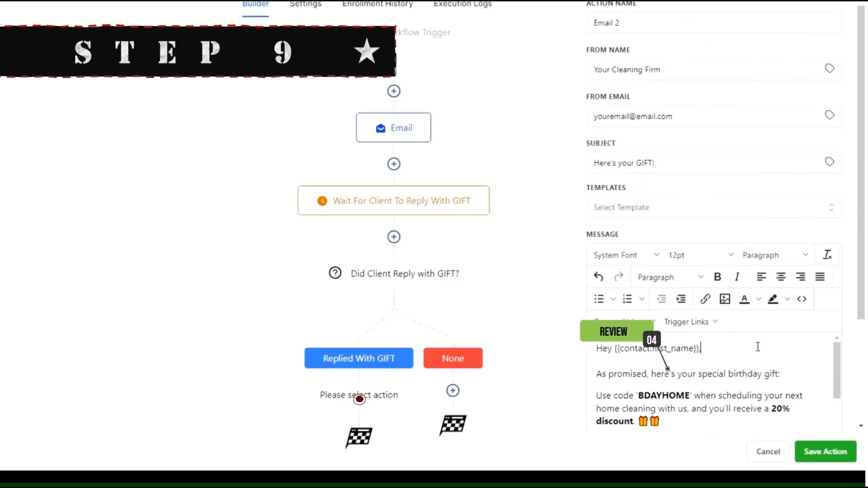
scroll(758, 348, "down", 5)
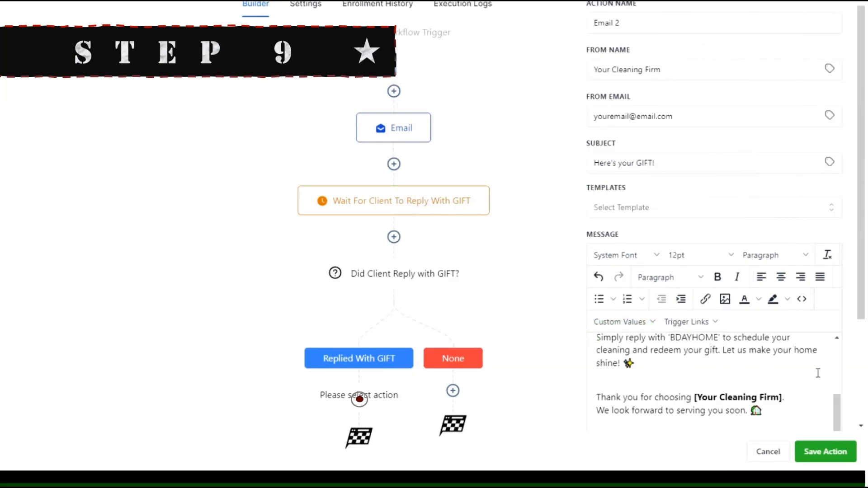
left_click(841, 454)
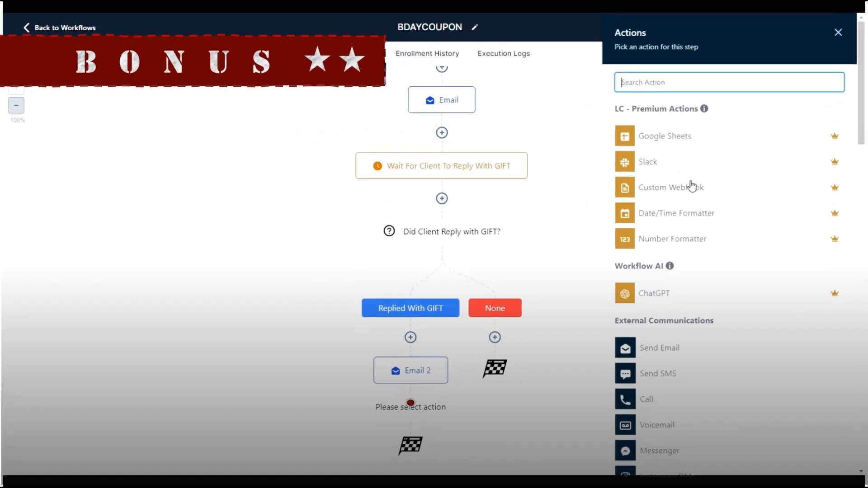
- Add a Send Internal Notification action after Email 2
scroll(705, 268, "down", 5)
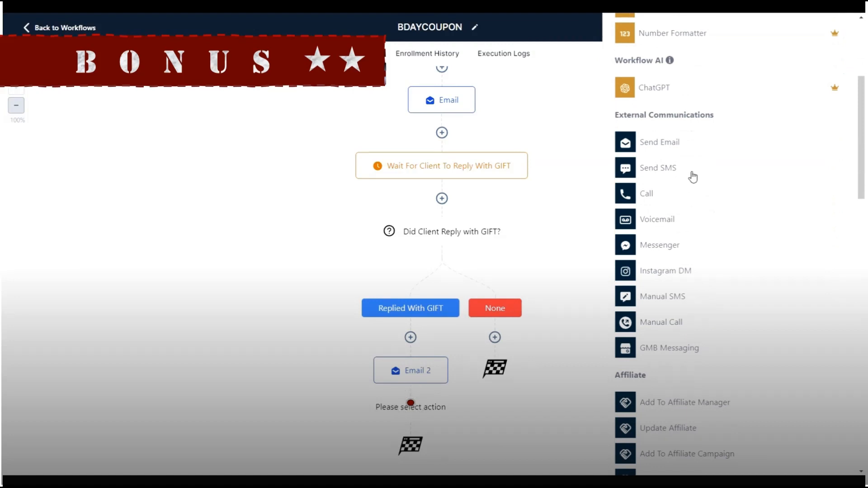
scroll(686, 166, "up", 6)
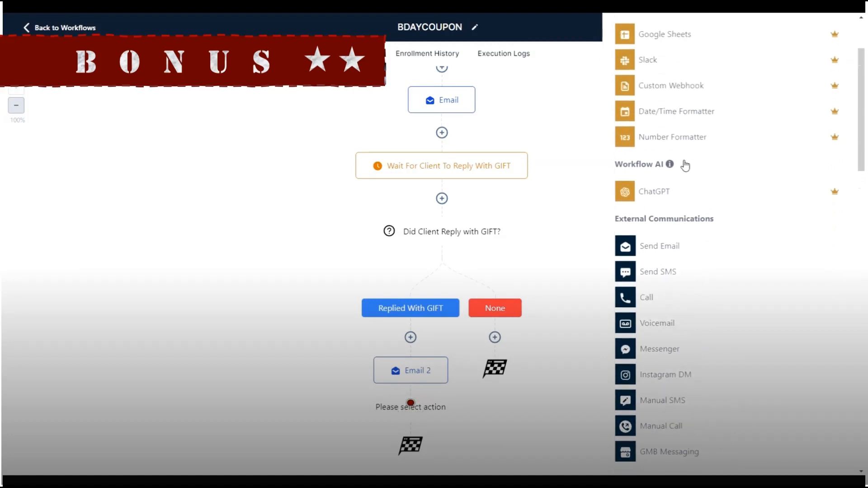
left_click(680, 80)
type("send")
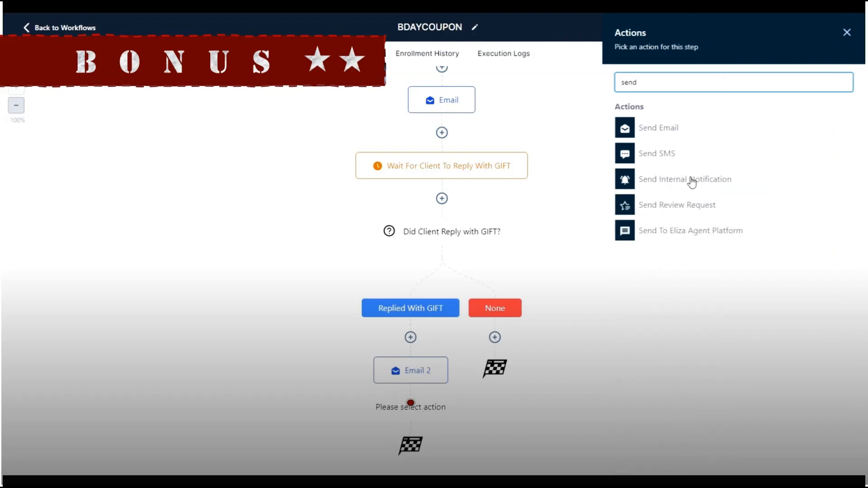
left_click(692, 182)
- Set the notification type to SMS, sent to All Users
left_click(699, 148)
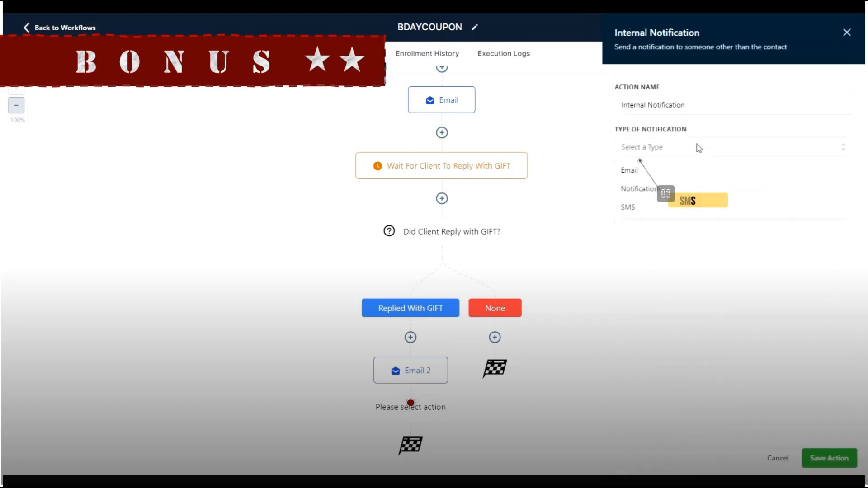
left_click(668, 204)
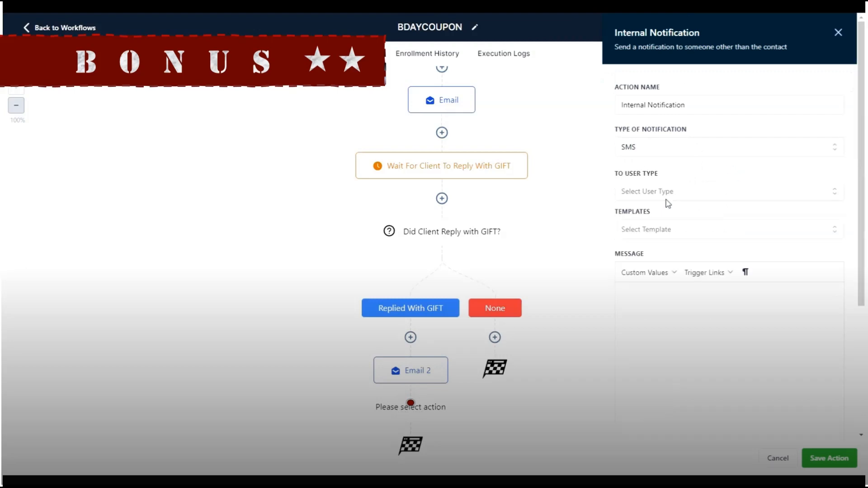
left_click(693, 196)
left_click(677, 219)
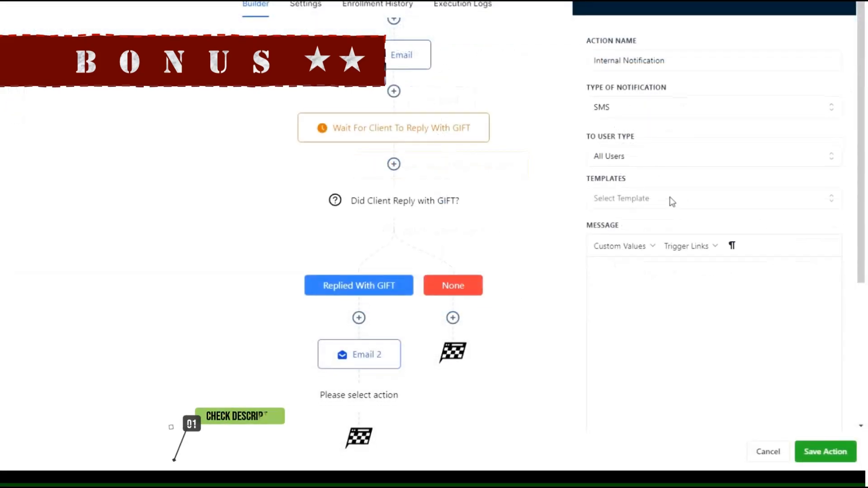
- Select the internal SMS message text in the Google Doc
scroll(656, 240, "down", 2)
left_click(659, 213)
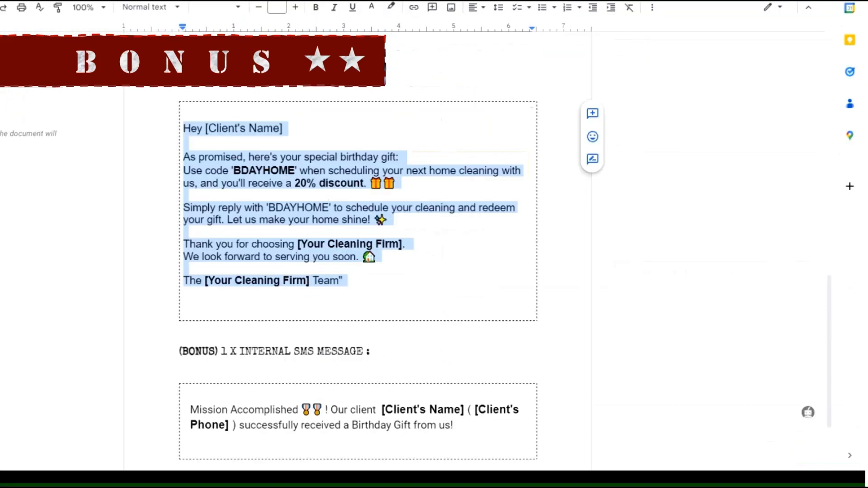
scroll(354, 267, "down", 3)
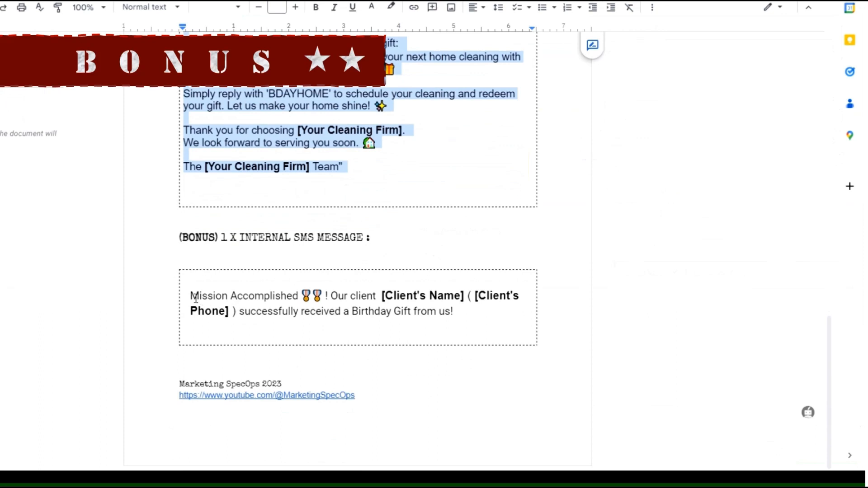
left_click_drag(195, 299, 498, 310)
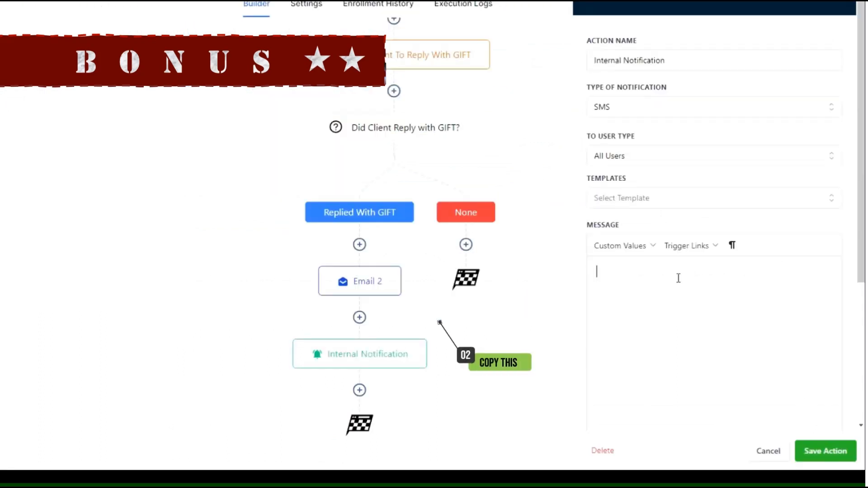
- Paste the SMS text and replace [Client's Name] with the contact's Full Name value
type("Mission Accomplished 🎖🎖 ! Our client [Client's Name] ( [Client's Phone] ) successfully received a Birthday Gift from us!")
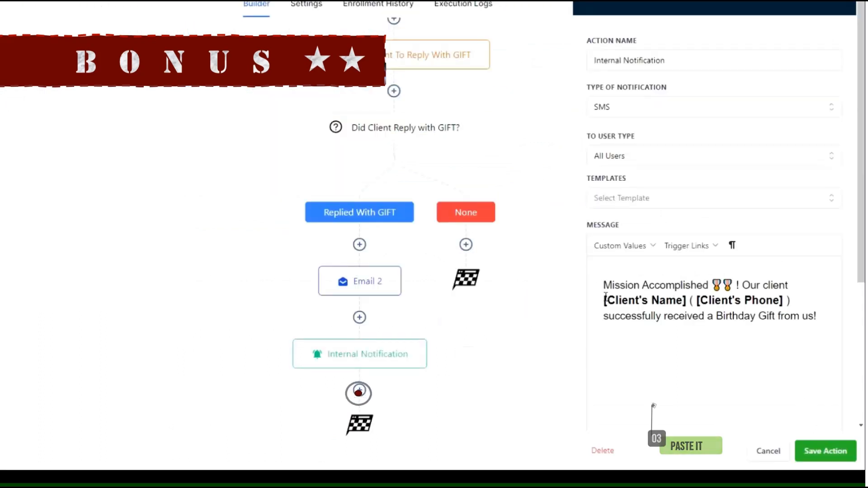
left_click_drag(606, 298, 691, 300)
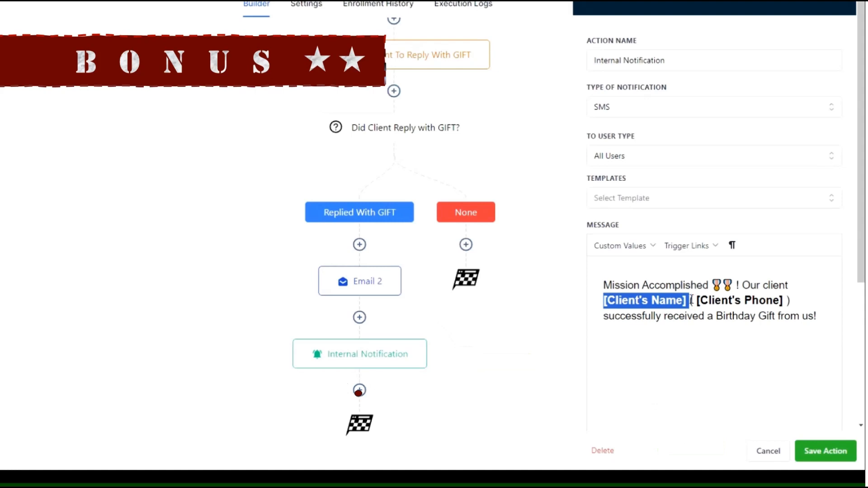
left_click(652, 247)
mouse_move(653, 271)
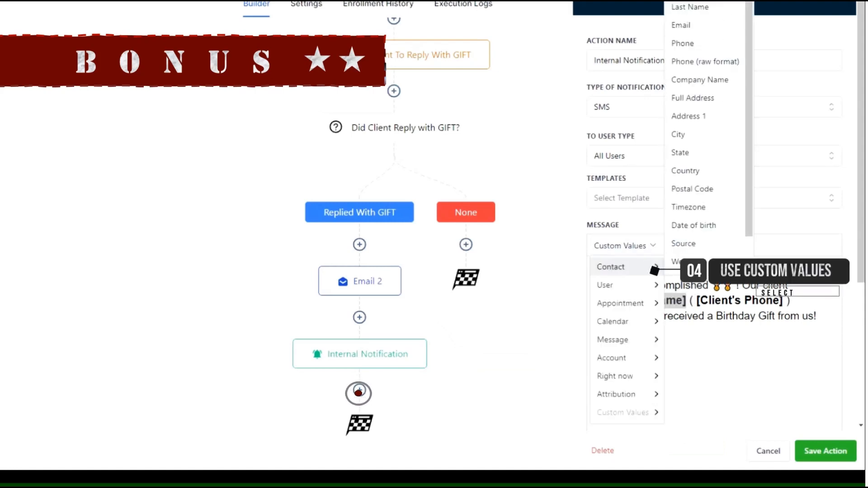
left_click(694, 1)
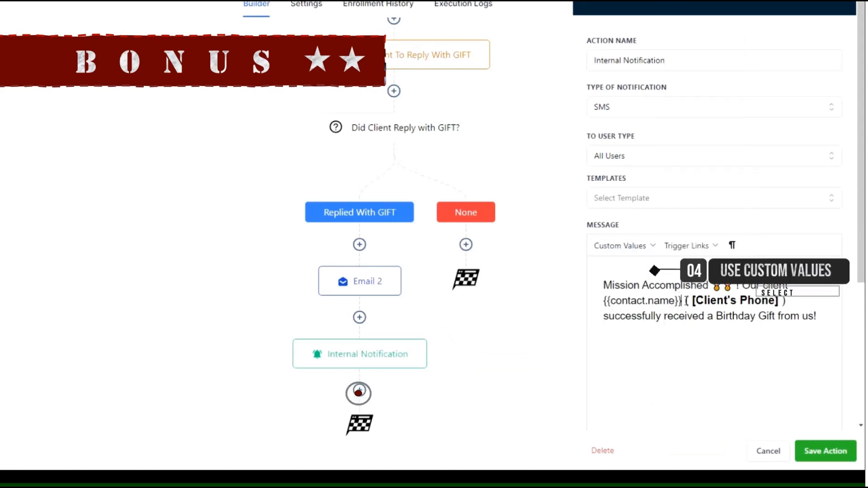
- Replace [Client's Phone] with the contact's Phone value and save the notification
left_click_drag(691, 301, 779, 301)
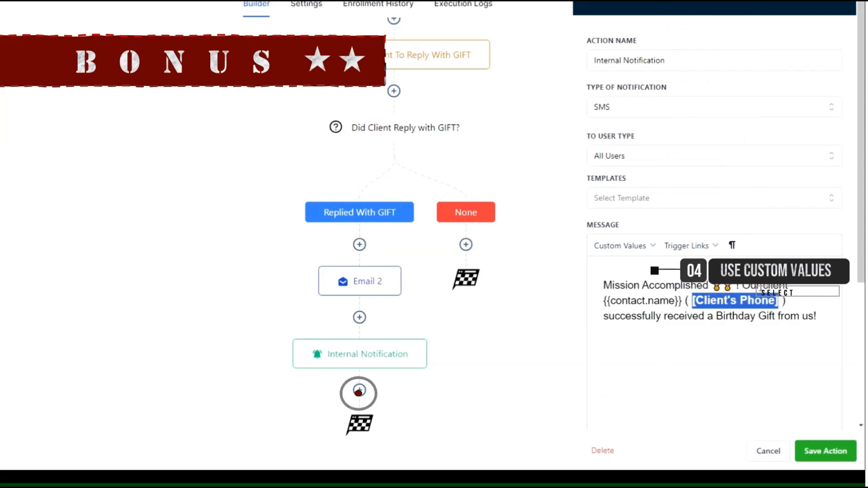
left_click(640, 246)
mouse_move(632, 270)
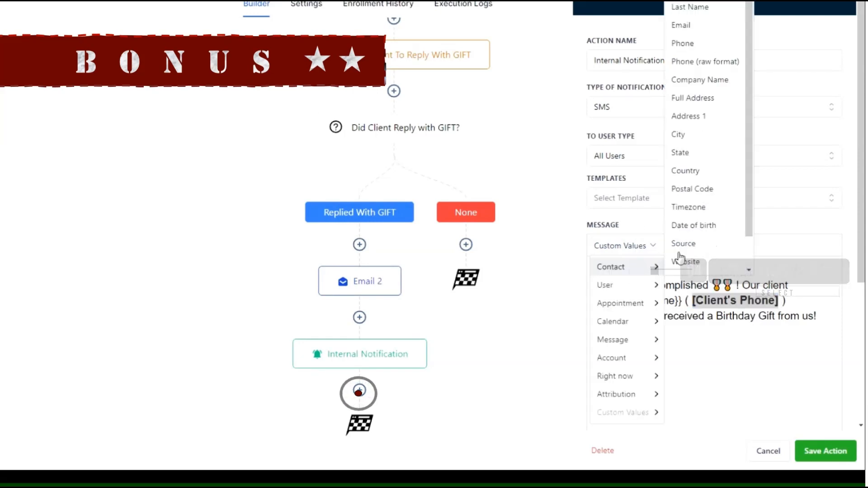
left_click(724, 50)
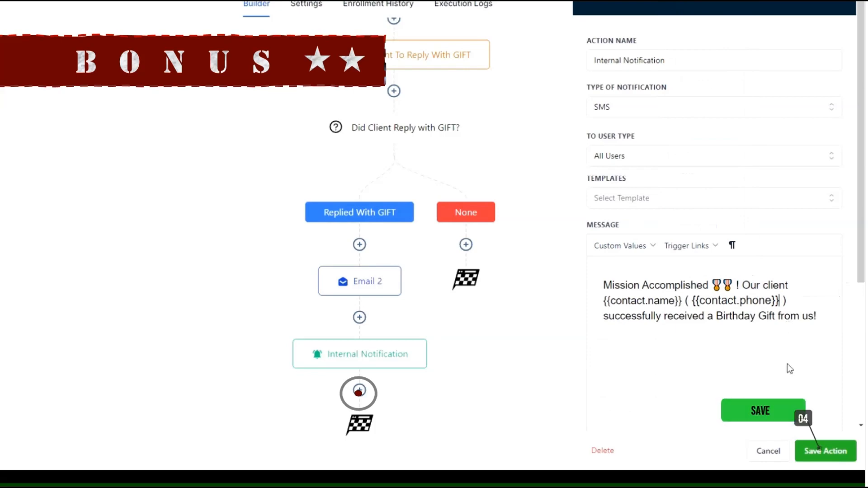
left_click(834, 451)
scroll(506, 265, "up", 5)
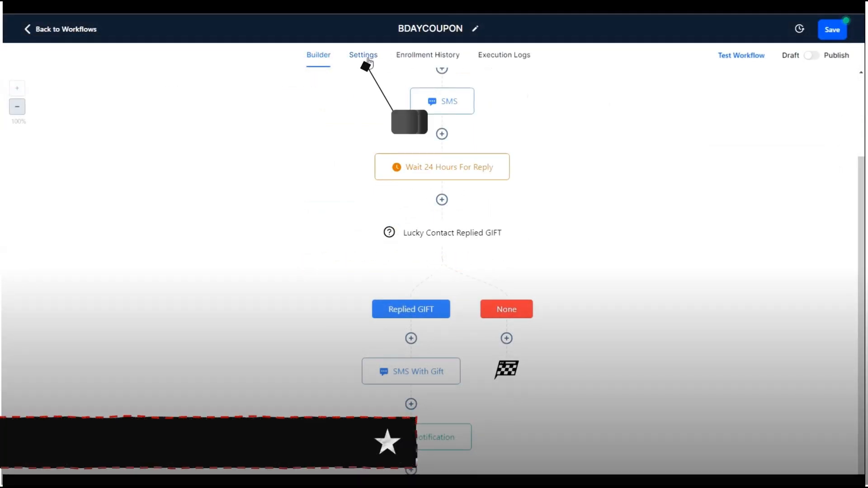
- Allow contact re-entry in Settings, then publish and save BDAYCOUPON
left_click(368, 58)
left_click(125, 186)
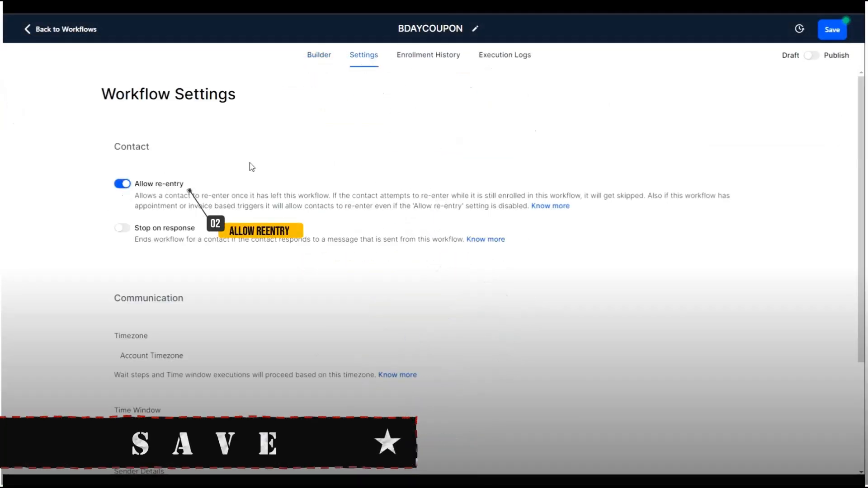
left_click(318, 56)
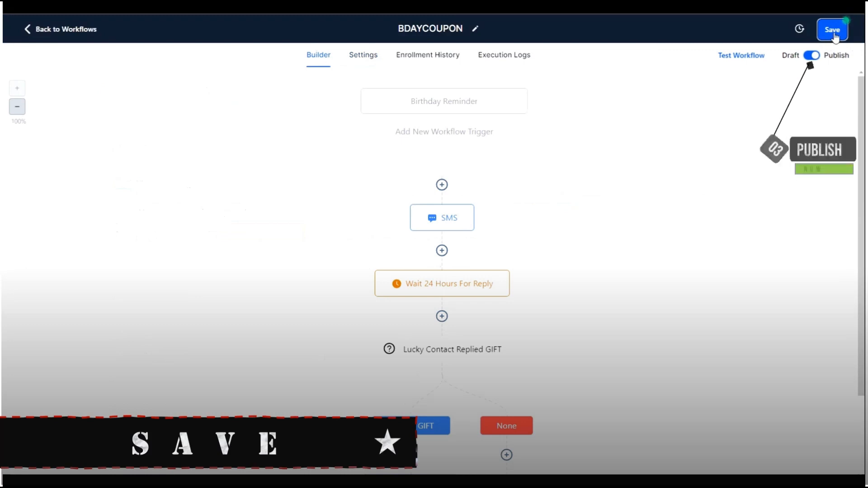
left_click(832, 30)
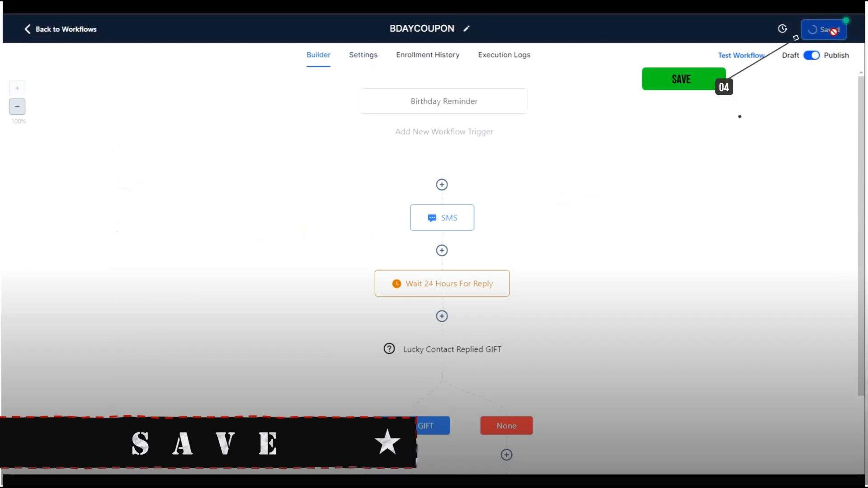